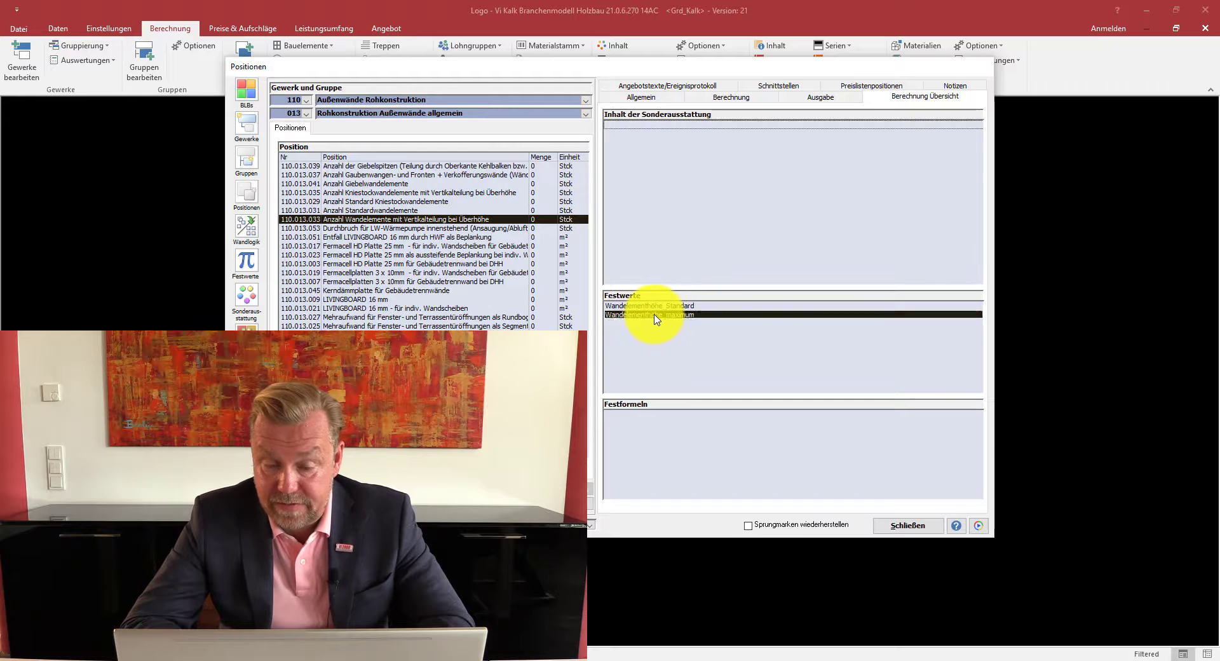
Check the fixed values behind the Giebelspitzen and Standardwandelemente positions, and open the fixed value Wandelementlänge_maximum.
click(358, 166)
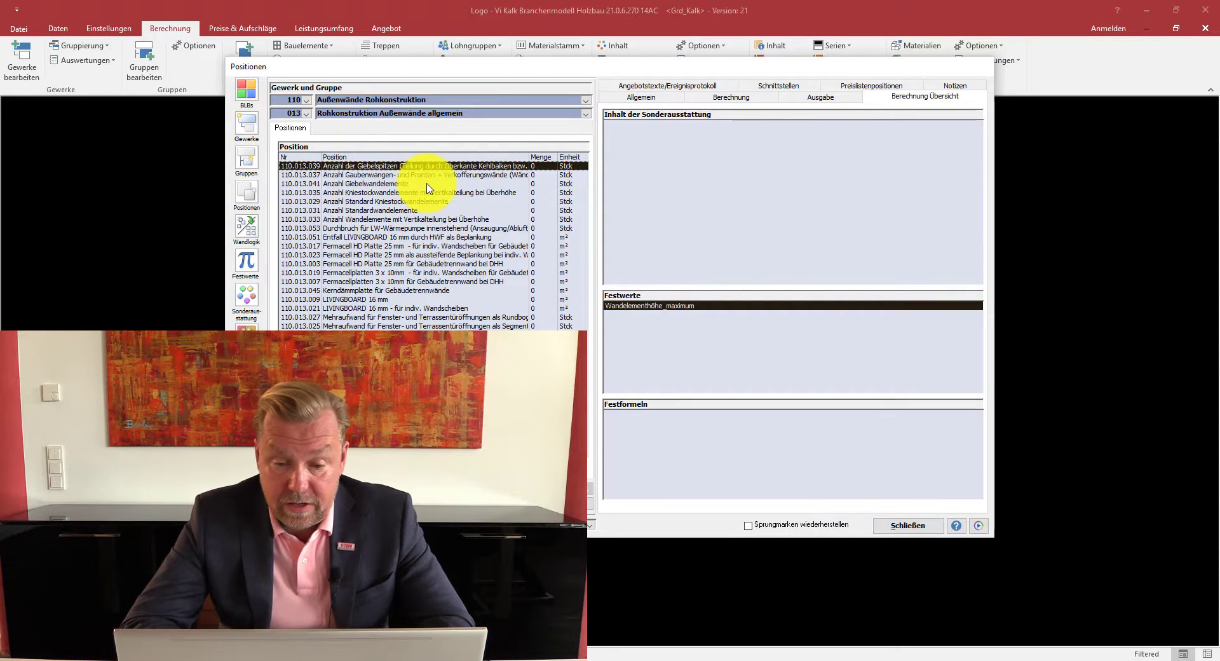
click(396, 213)
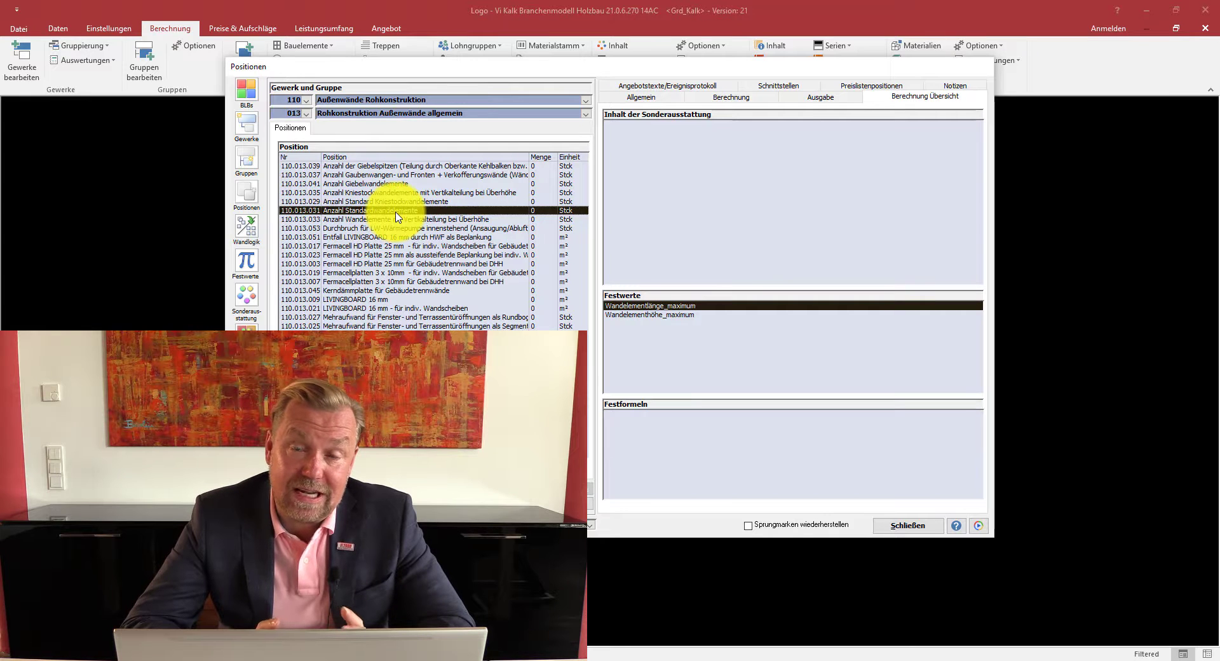
click(649, 304)
double_click(649, 305)
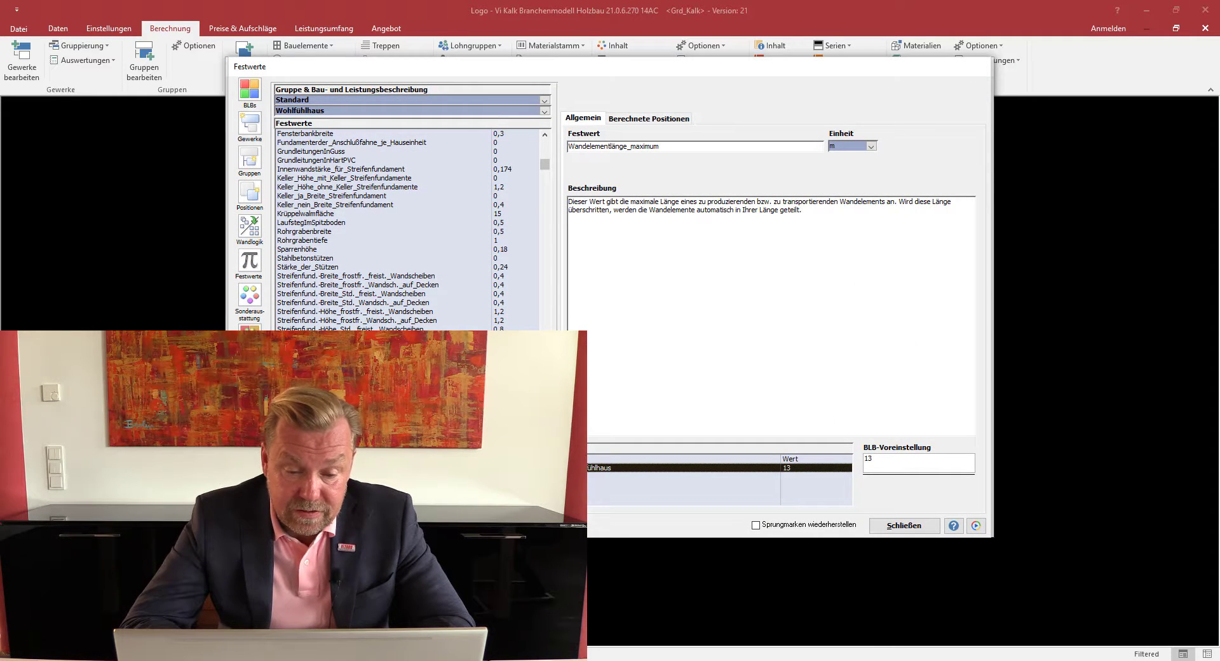
Review the fixed values Wandelementhöhe_maximum, Wandelementhöhe_Standard and Wandelementlänge_maximum, and close the fixed-value editor.
scroll(543, 477, down, 1)
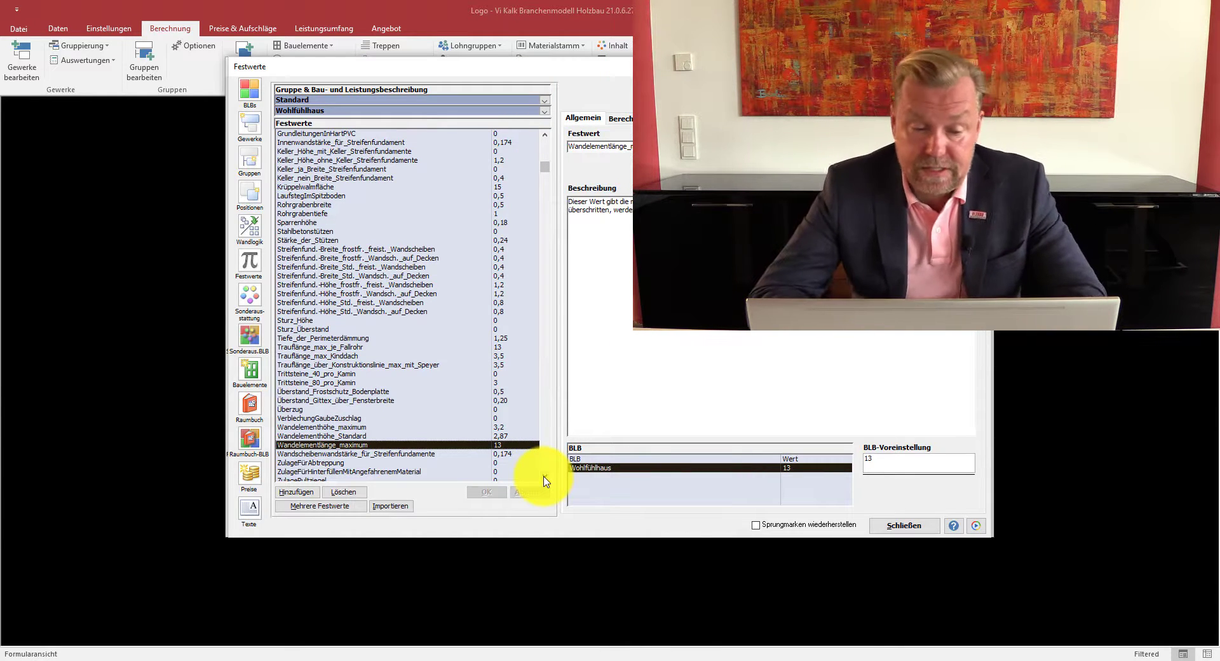
click(330, 428)
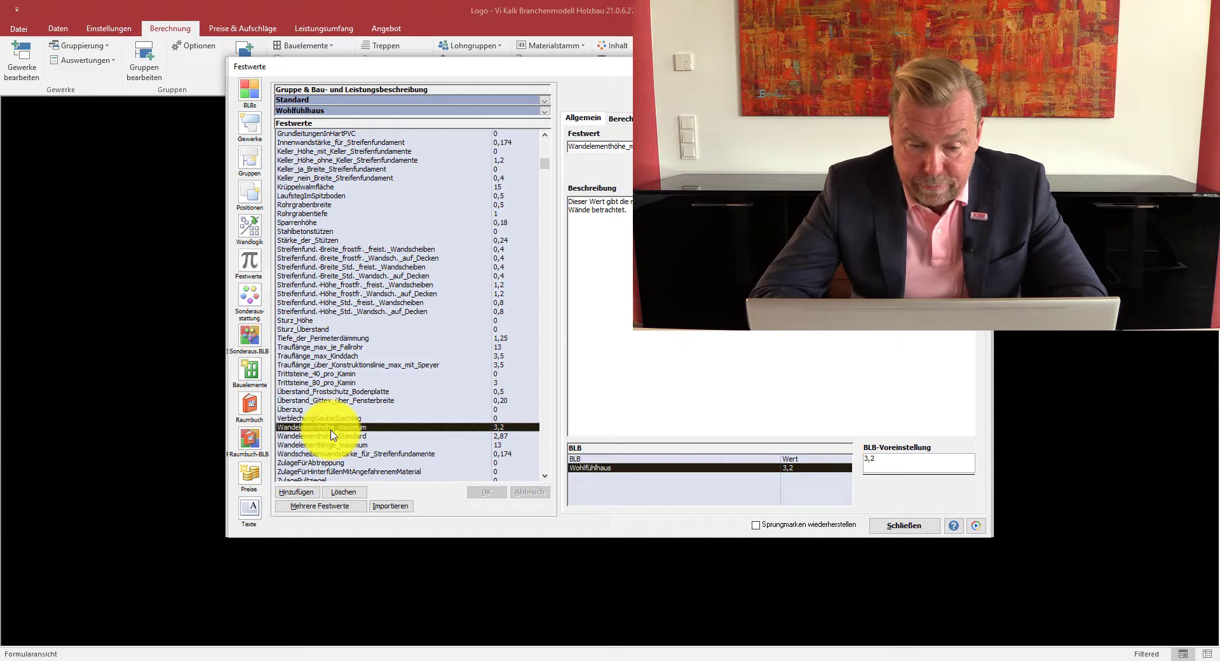
click(341, 436)
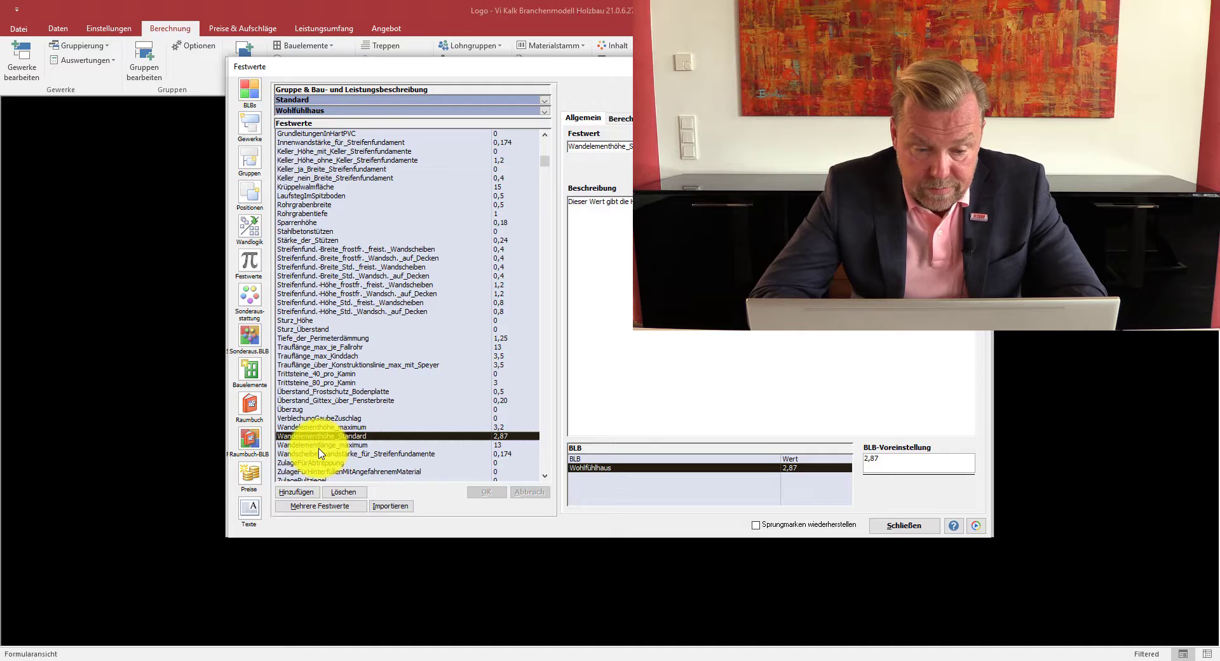
click(320, 445)
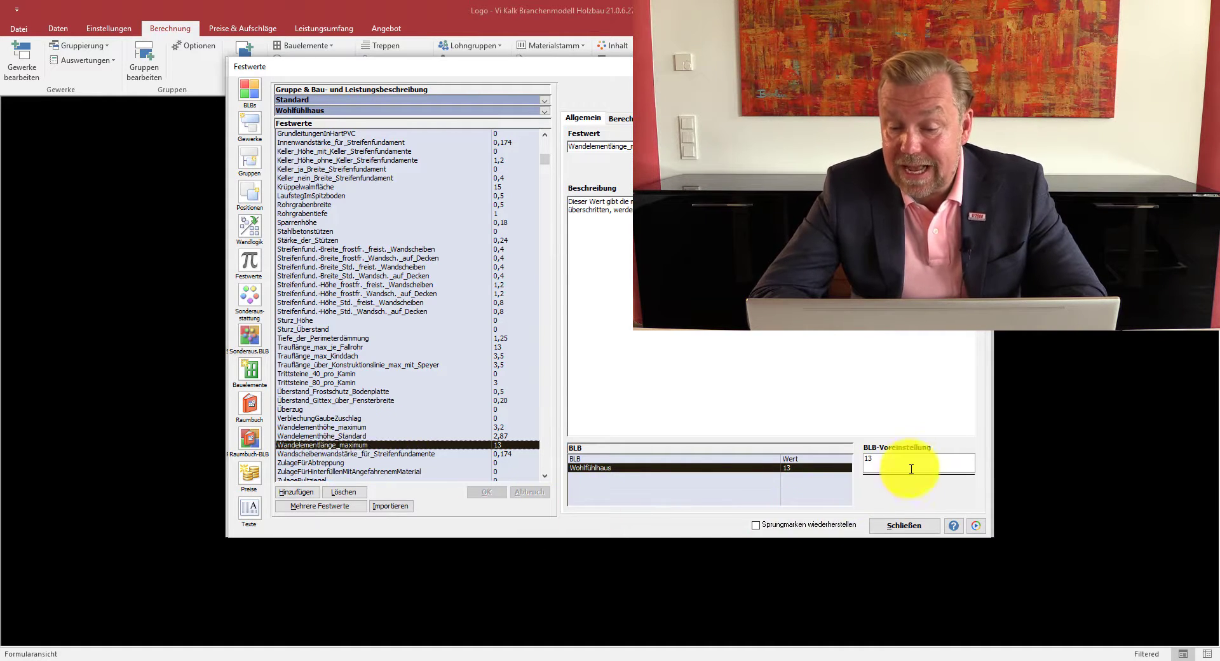
click(901, 525)
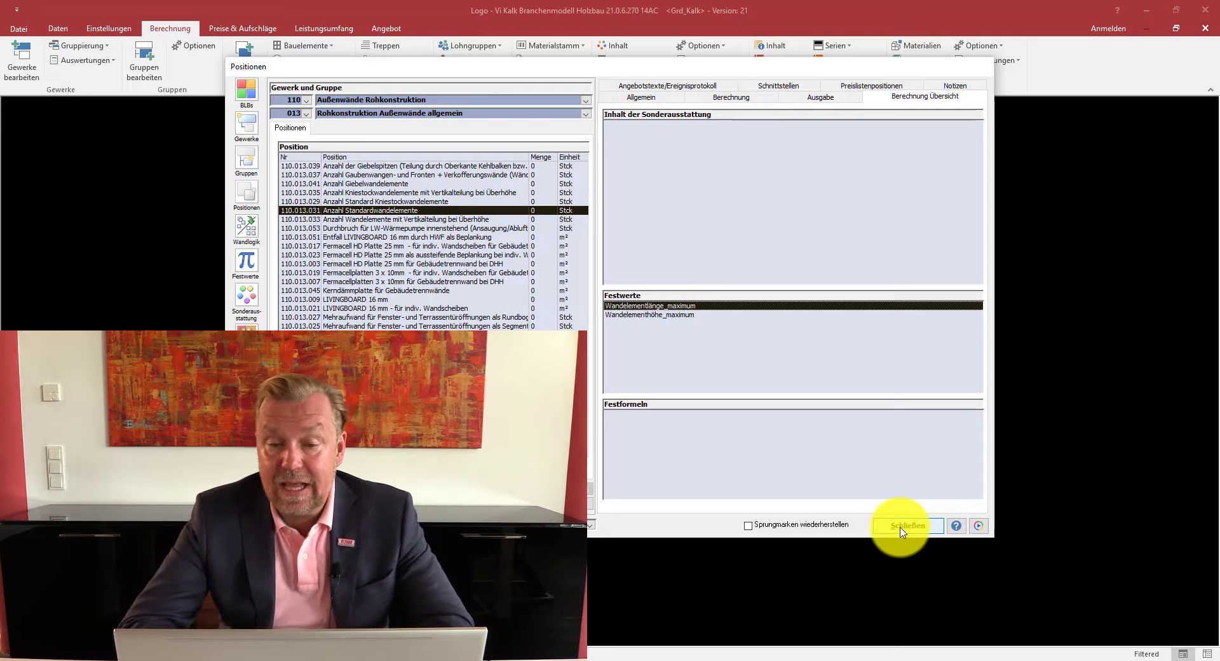
View the general data of the heat pump wall opening position and the Entfall LIVINGBOARD 16 mm position.
click(643, 99)
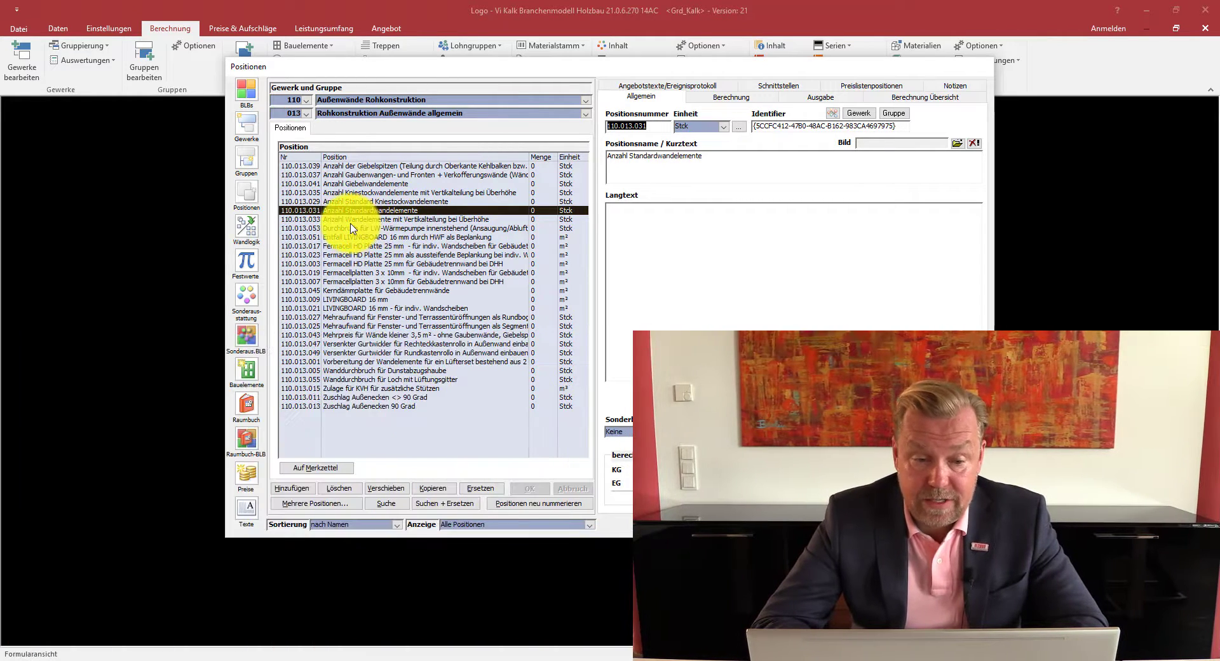
click(344, 229)
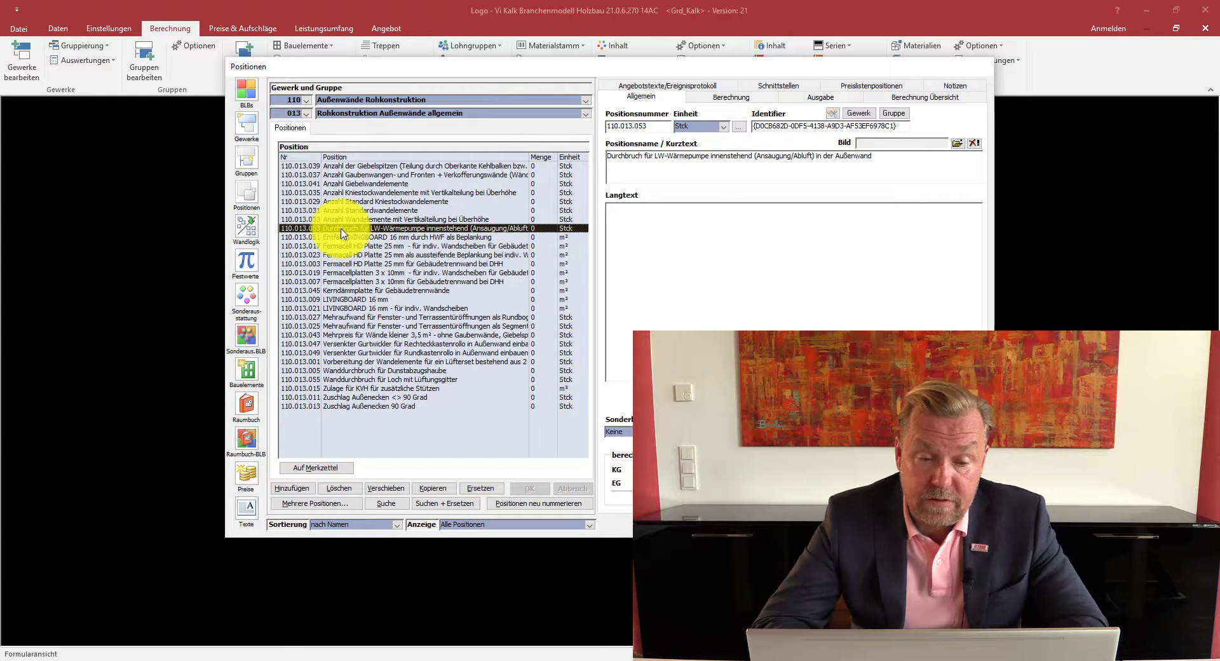
click(349, 240)
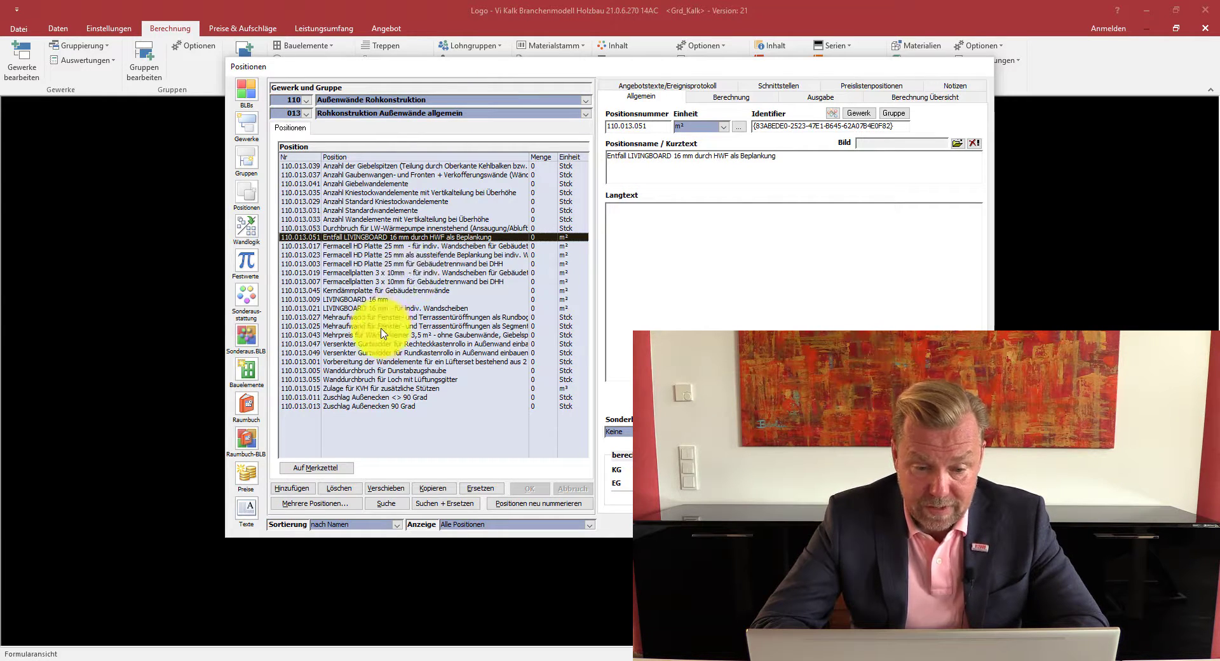
View the general data of the Rundbogen and Segmentbogen opening surcharges, the small-wall surcharge and both Versenkter Gurtwickler positions.
click(407, 325)
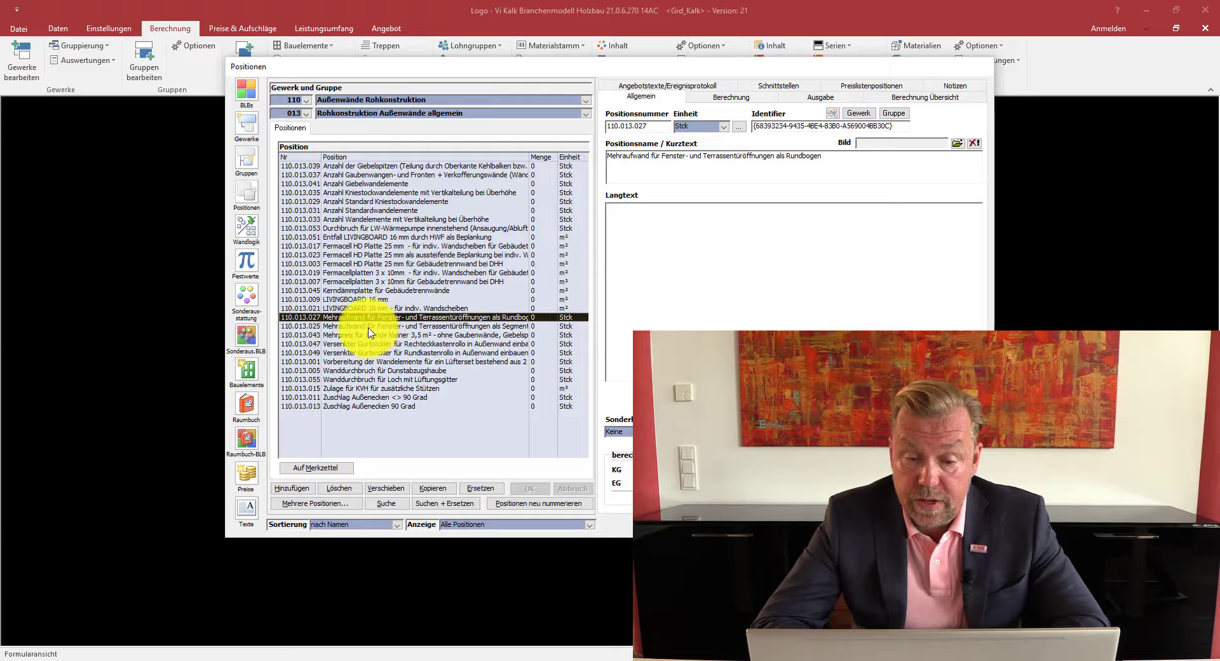
click(371, 331)
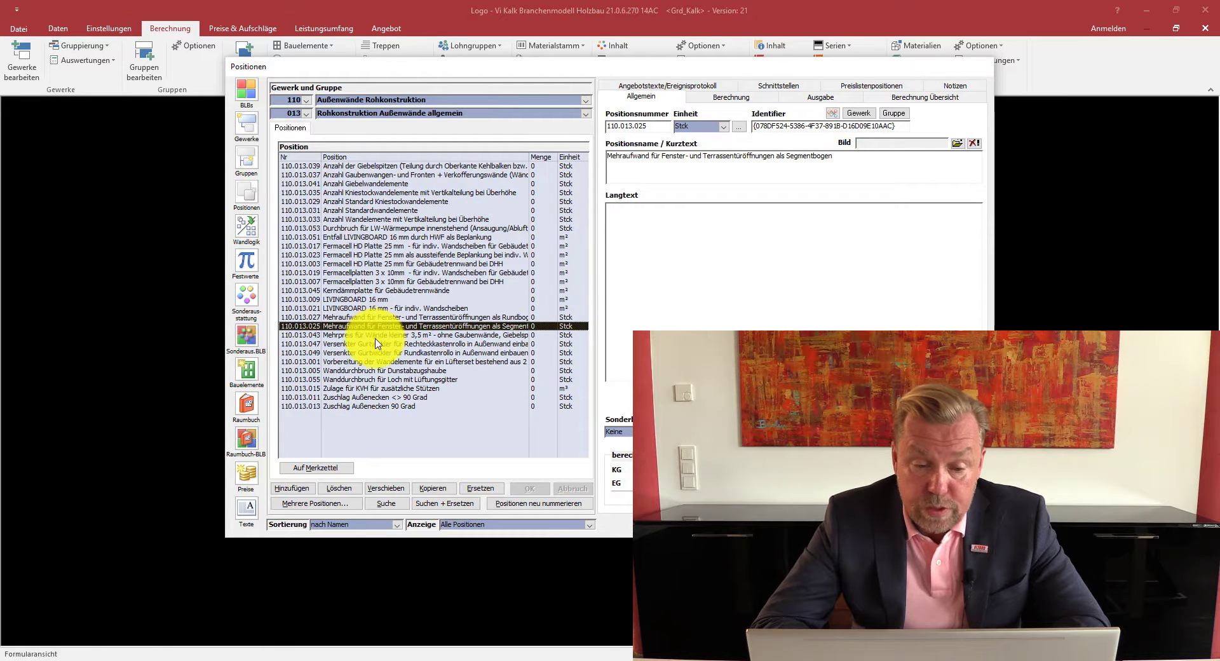
click(372, 335)
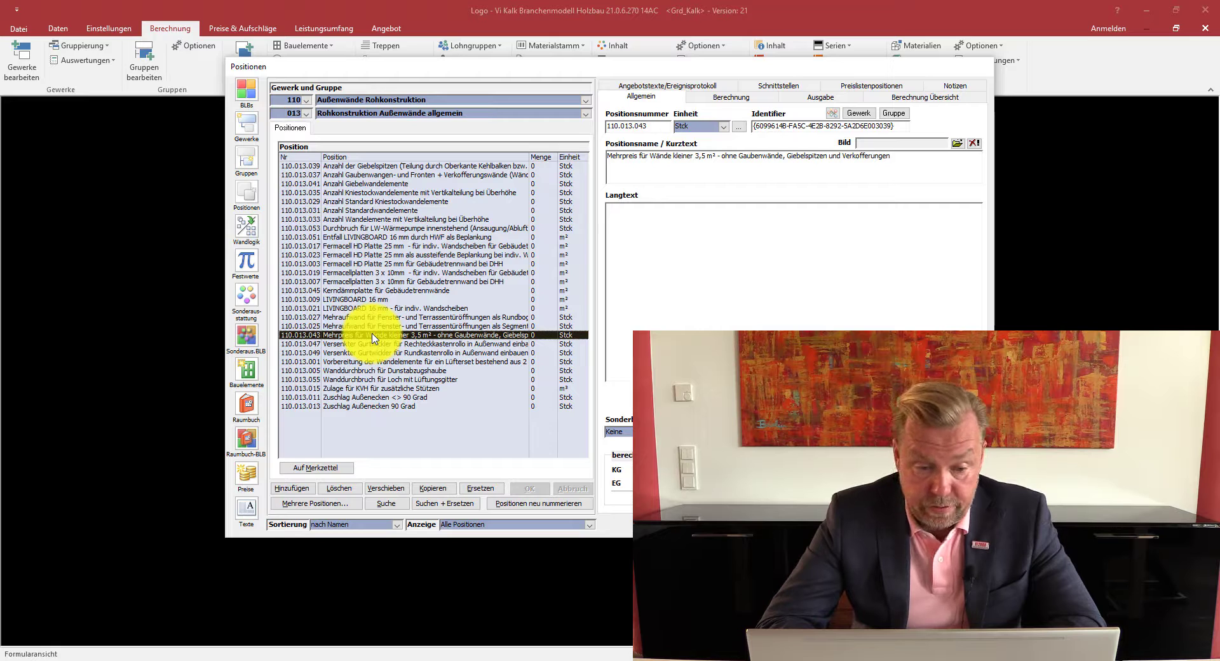
click(375, 347)
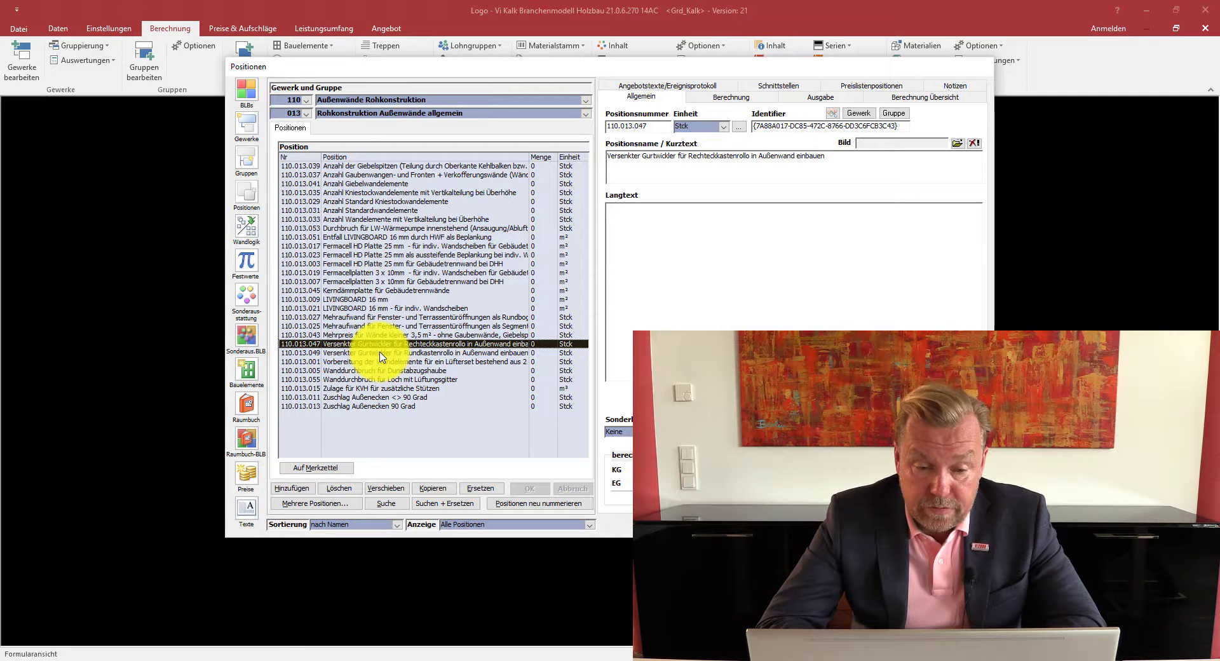
click(381, 353)
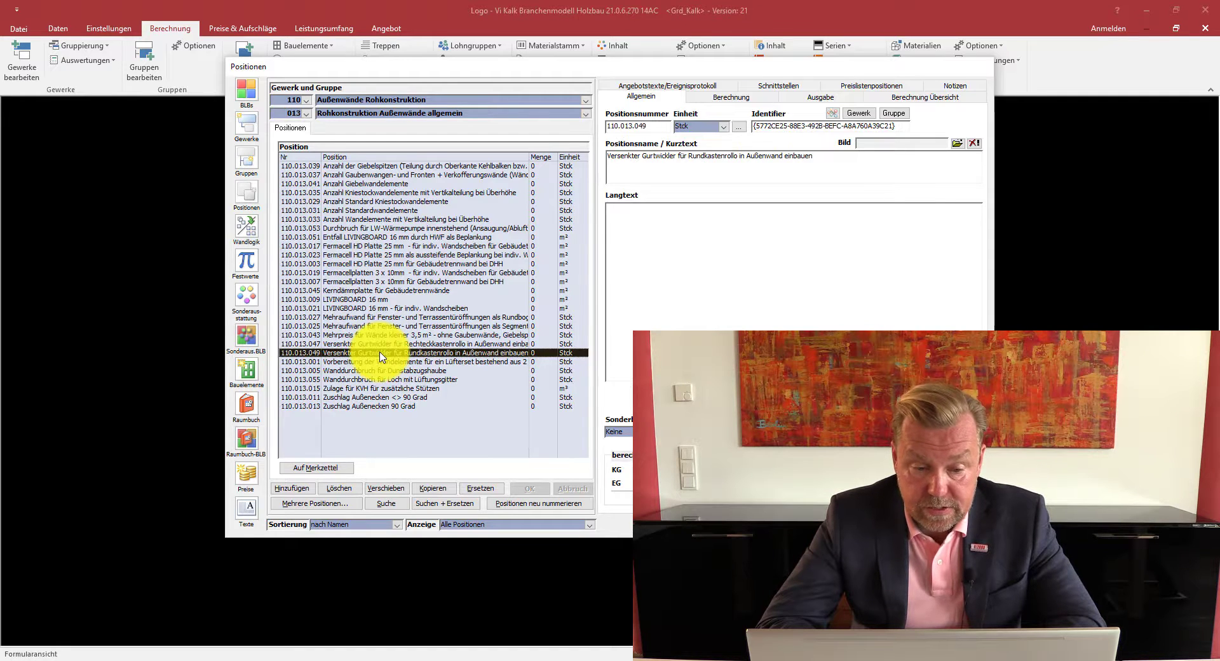
Examine how the Lüfterset wall preparation and the Wanddurchbruch für Dunstabzugshaube positions are calculated.
click(406, 362)
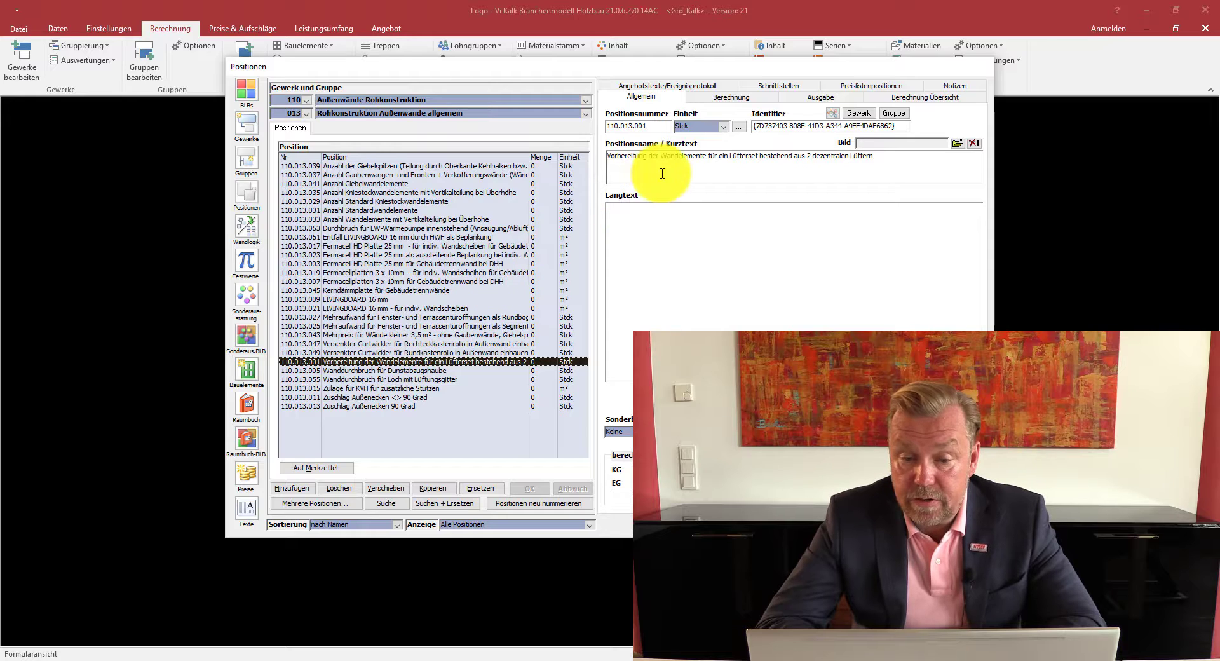
click(725, 104)
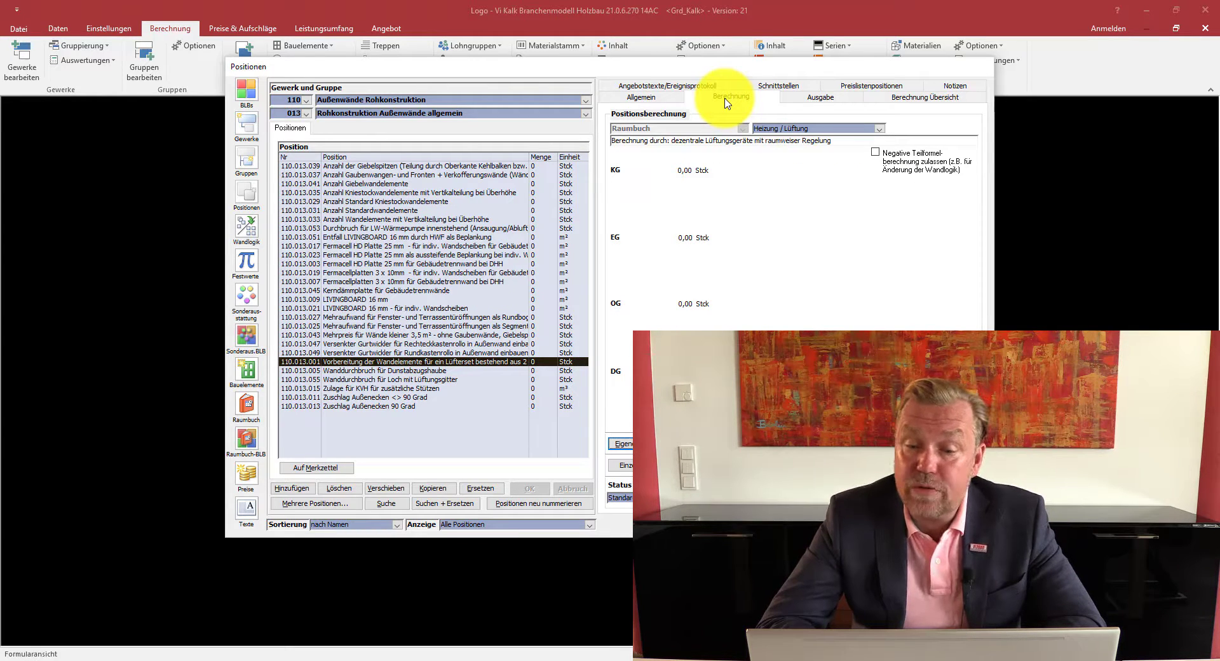
click(642, 97)
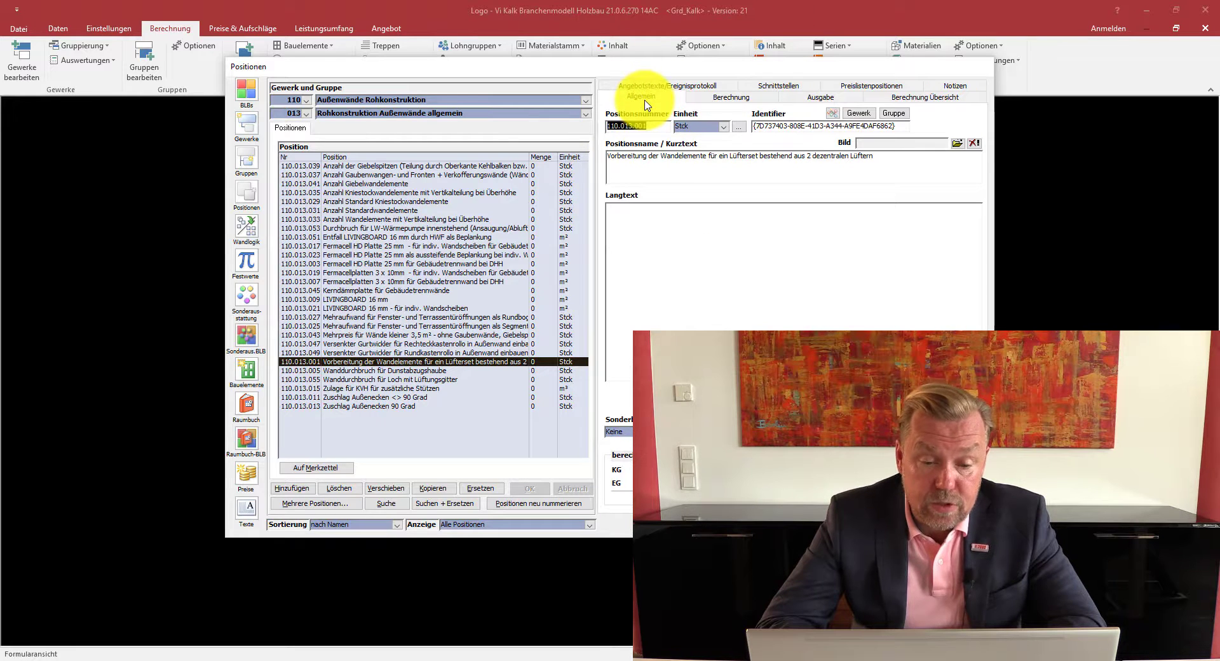
click(422, 372)
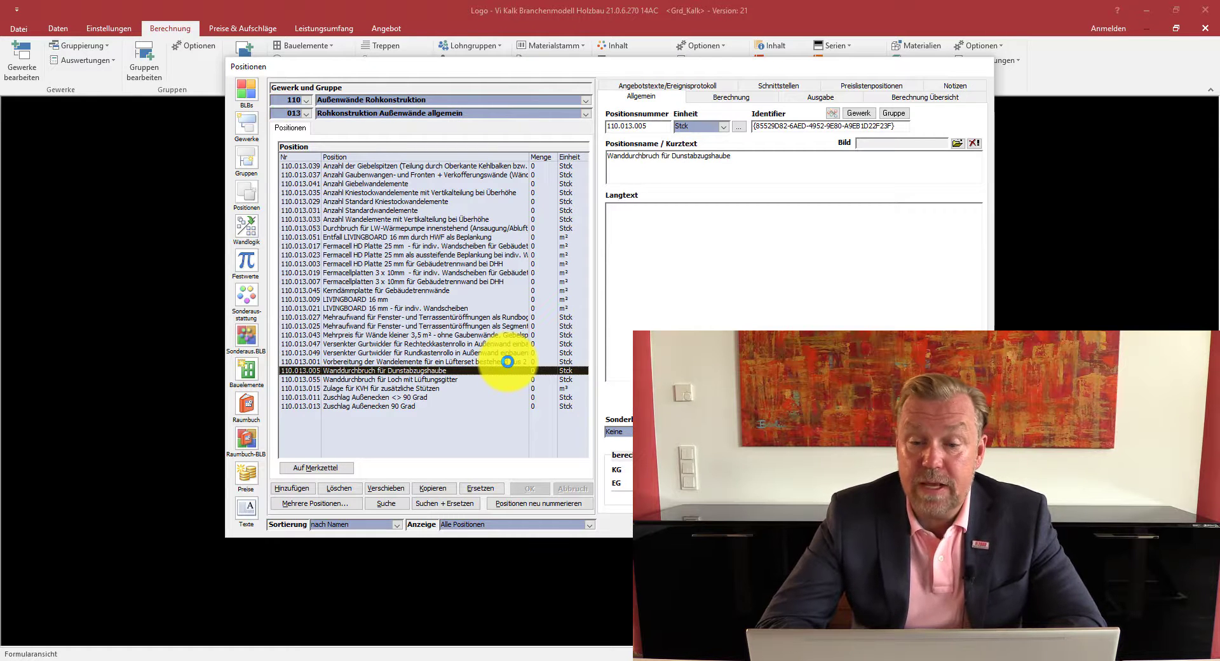
click(720, 102)
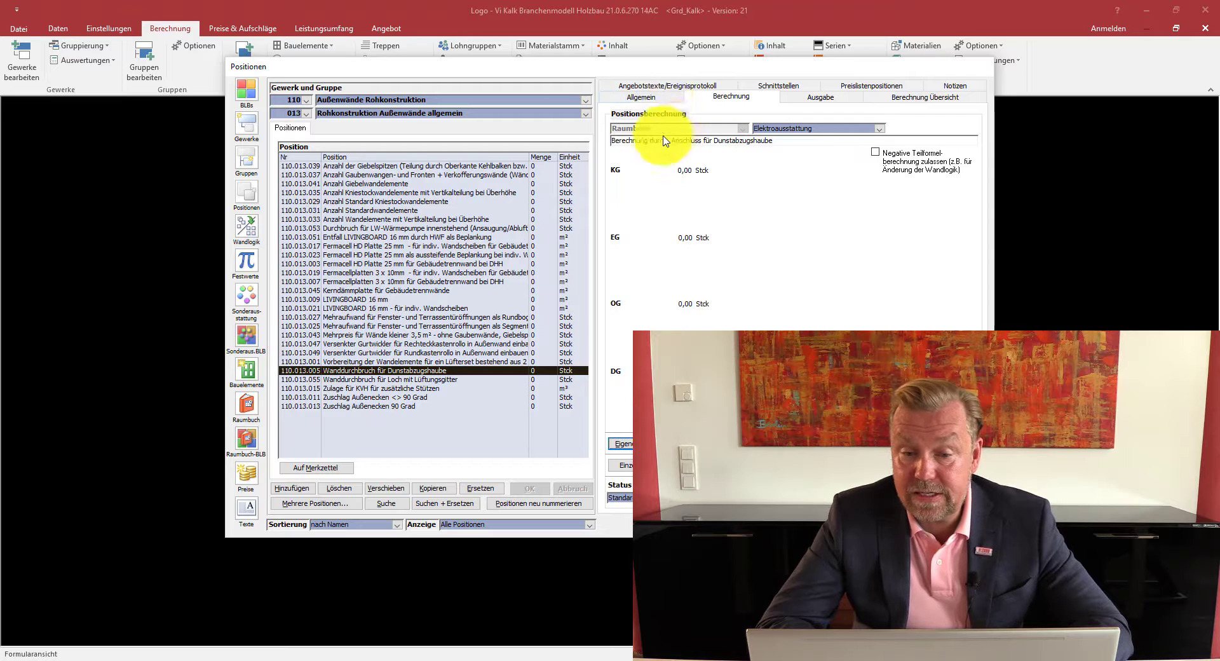
click(661, 101)
Examine the calculations and general data of Wanddurchbruch für Loch mit Lüftungsgitter and Zulage für KVH für zusätzliche Stützen.
click(363, 380)
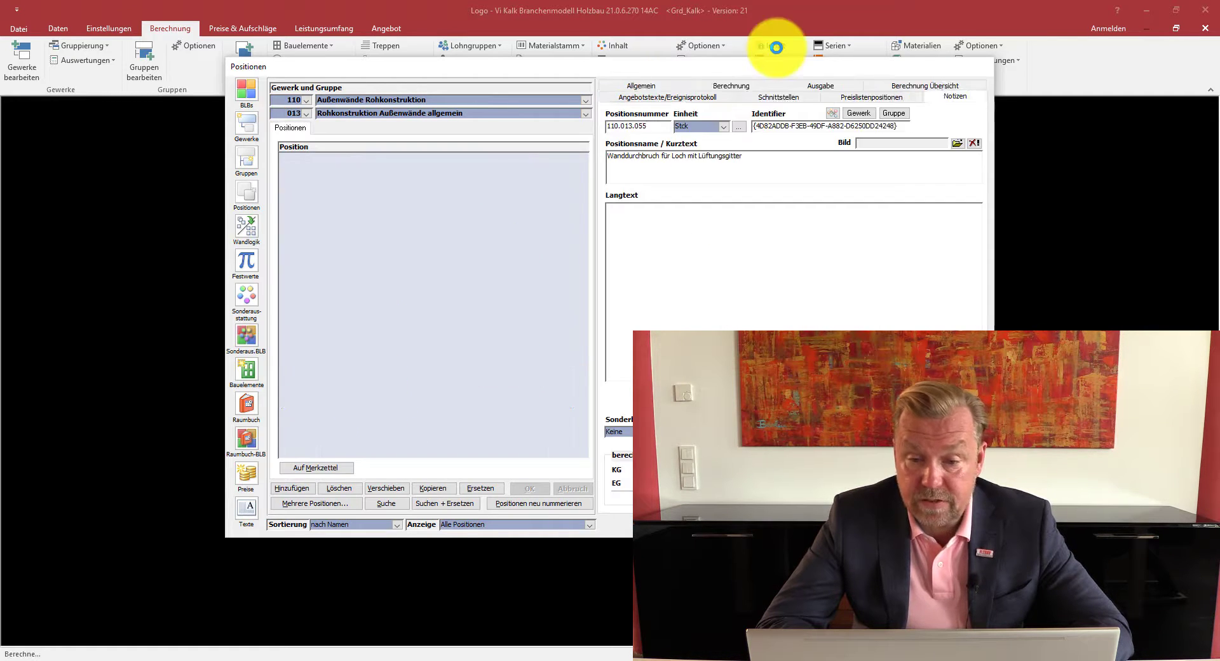
click(734, 87)
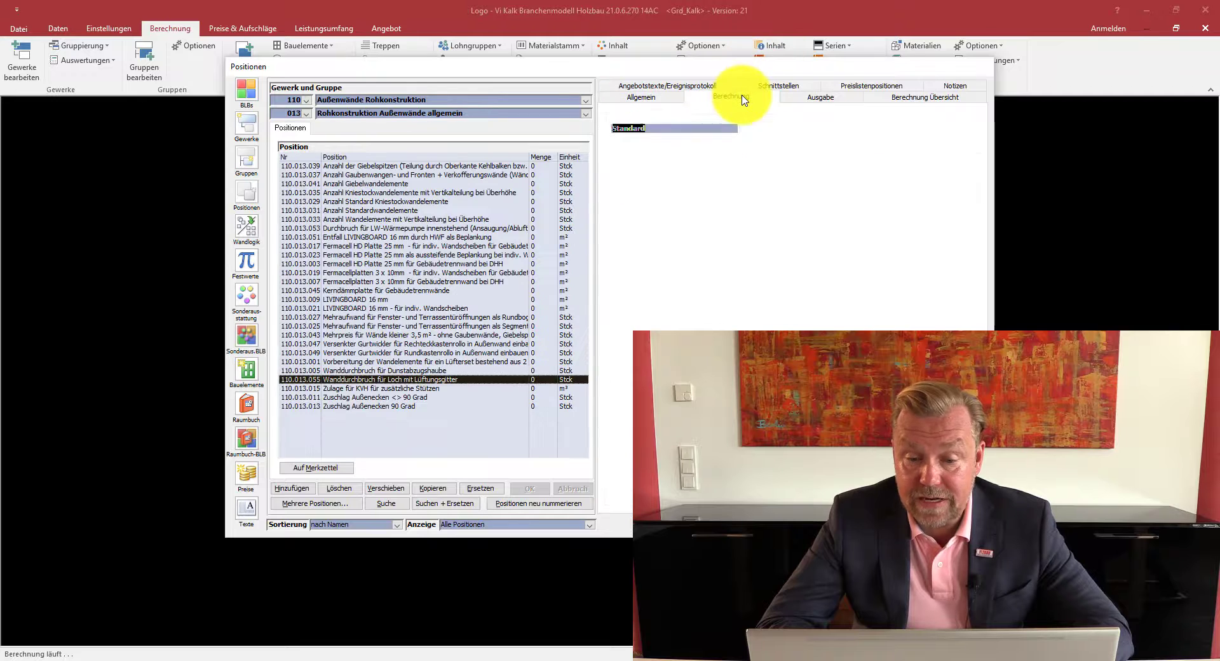
click(647, 99)
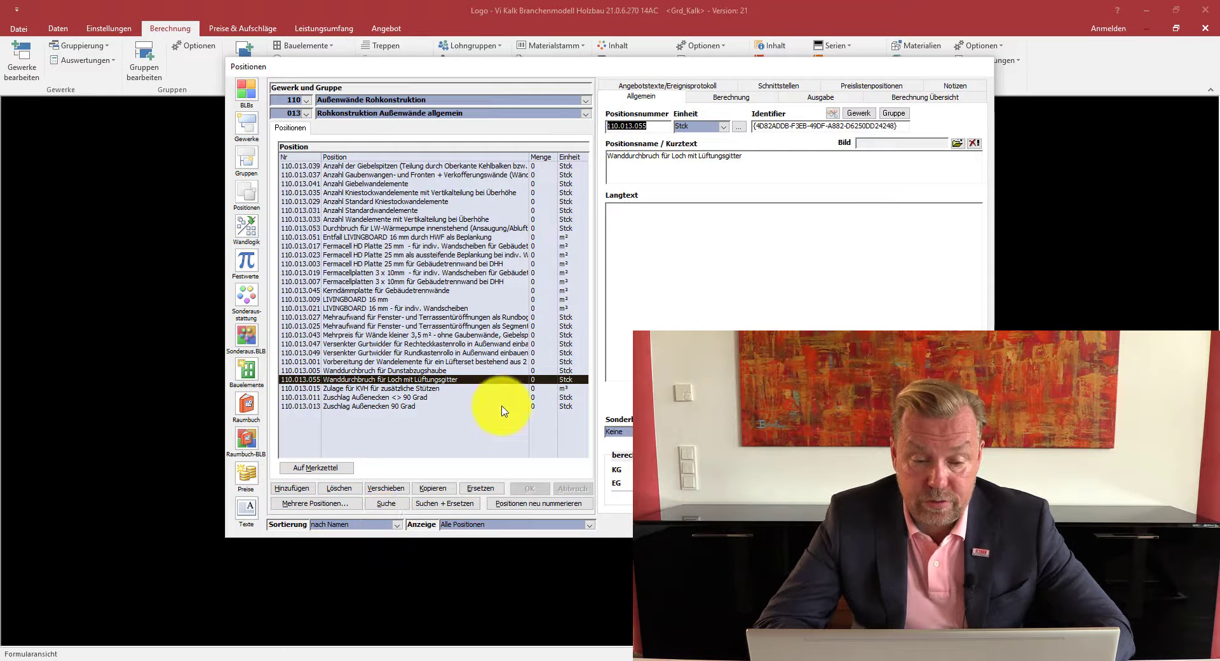
click(409, 388)
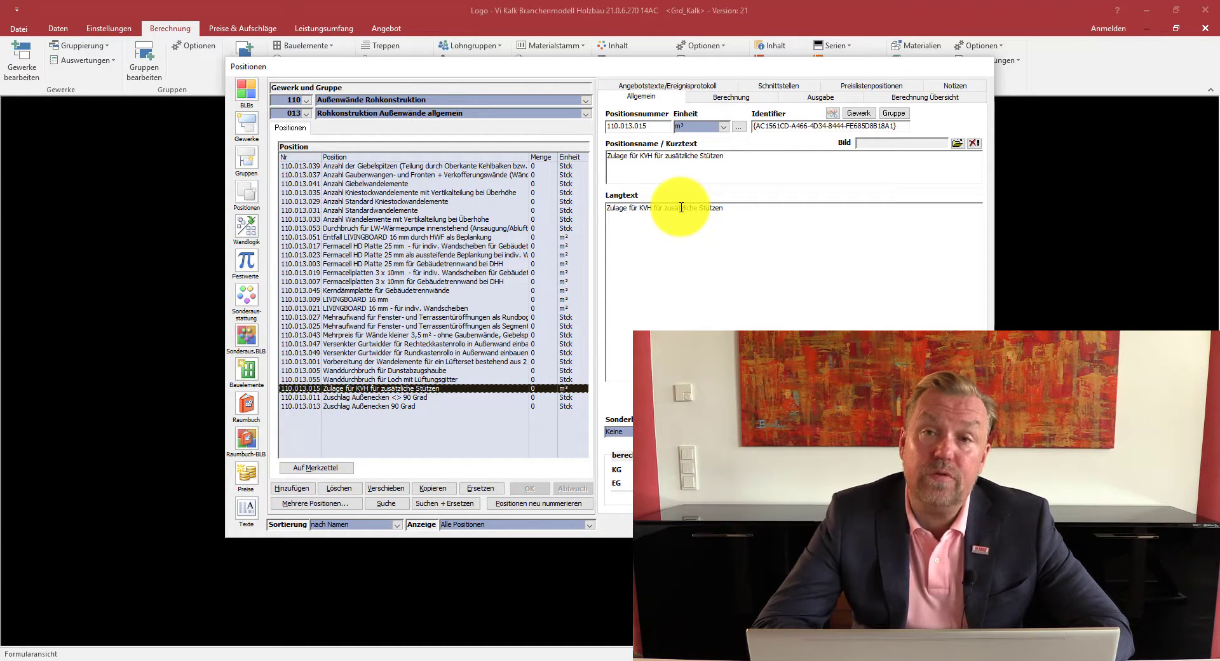
click(704, 101)
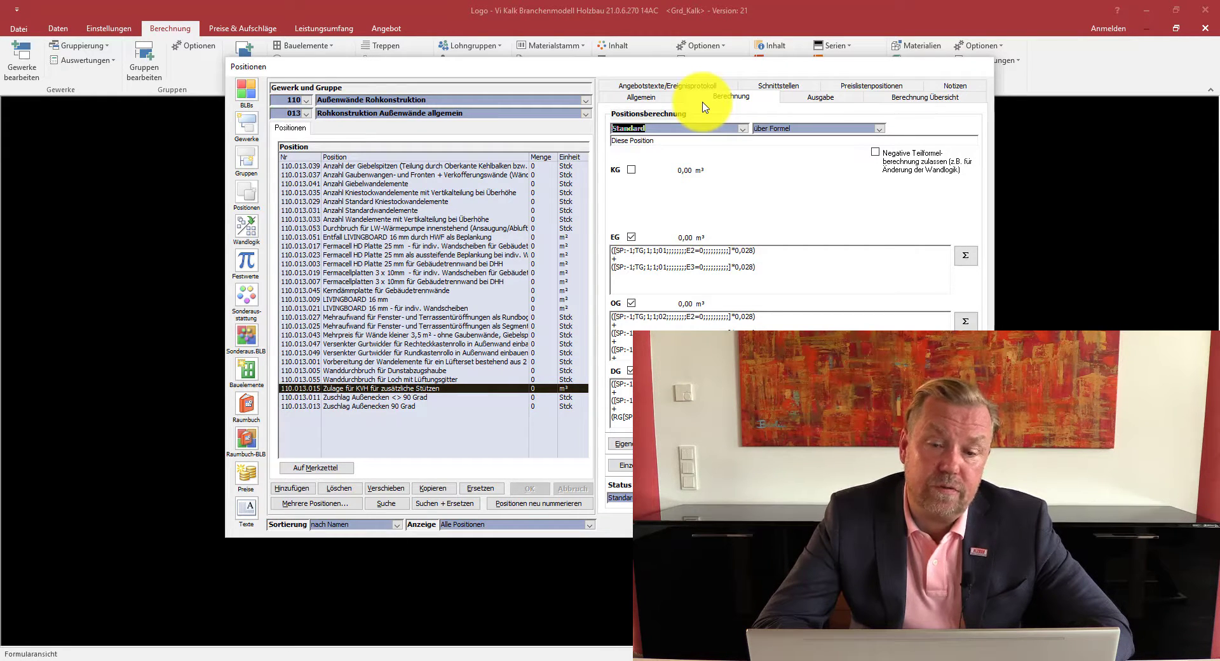
click(643, 97)
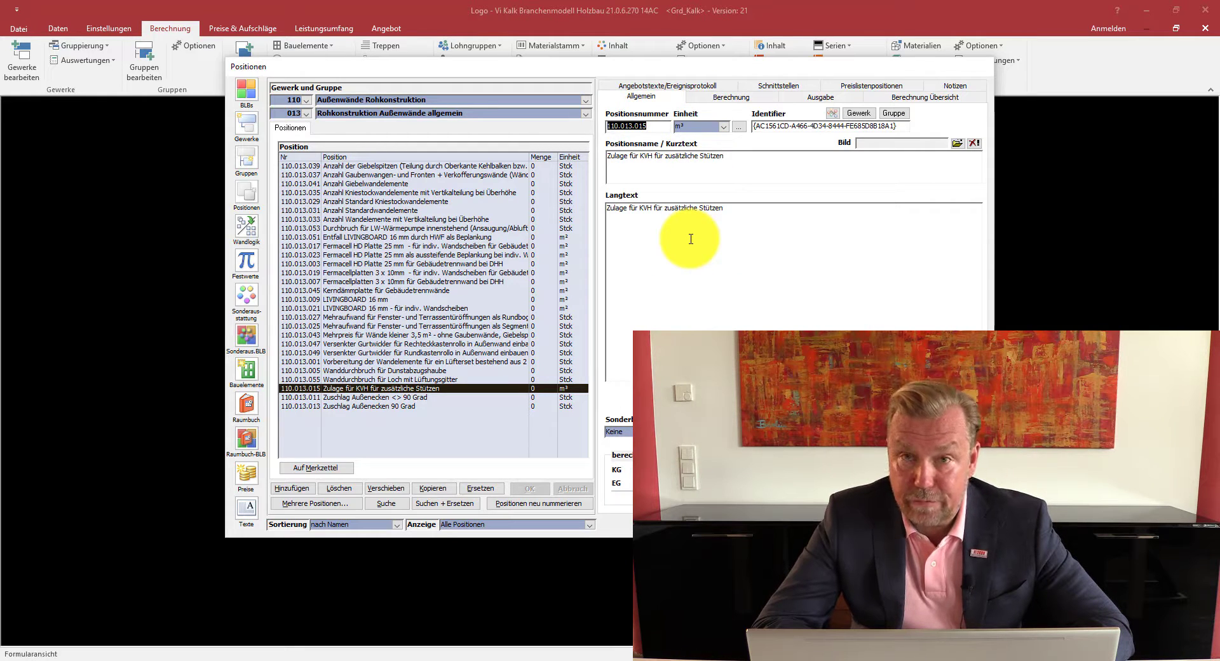
click(707, 103)
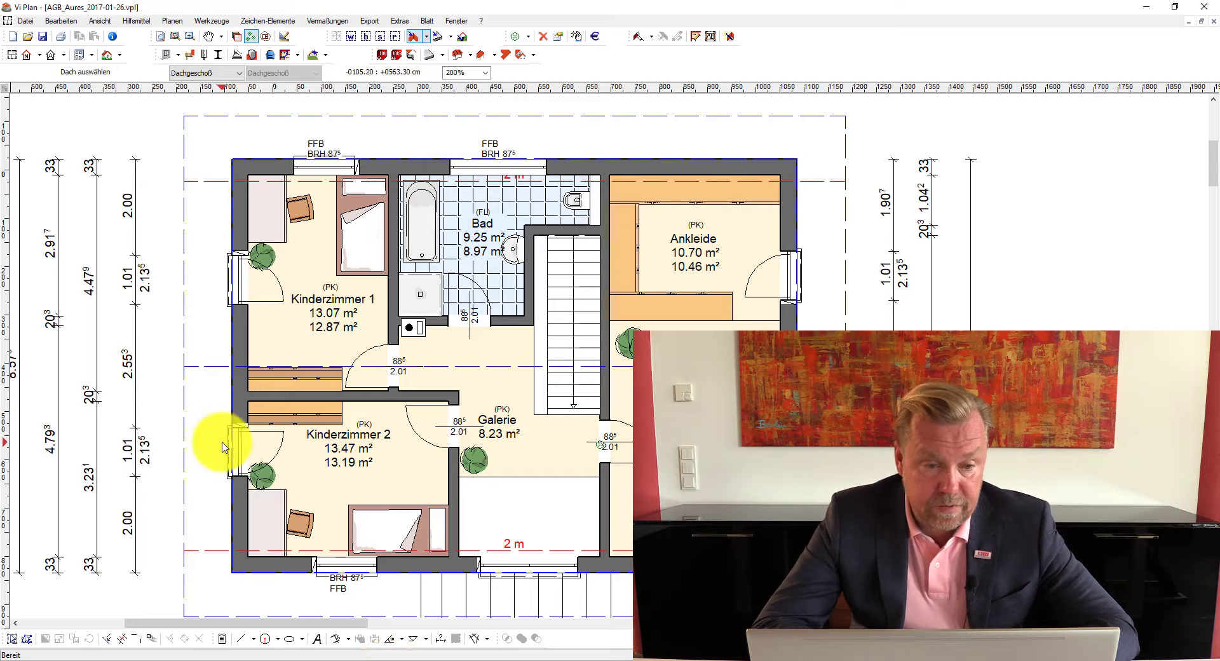
In Vi Plan, view the Erdgeschoß floor plan and return to the Dachgeschoß plan.
click(204, 72)
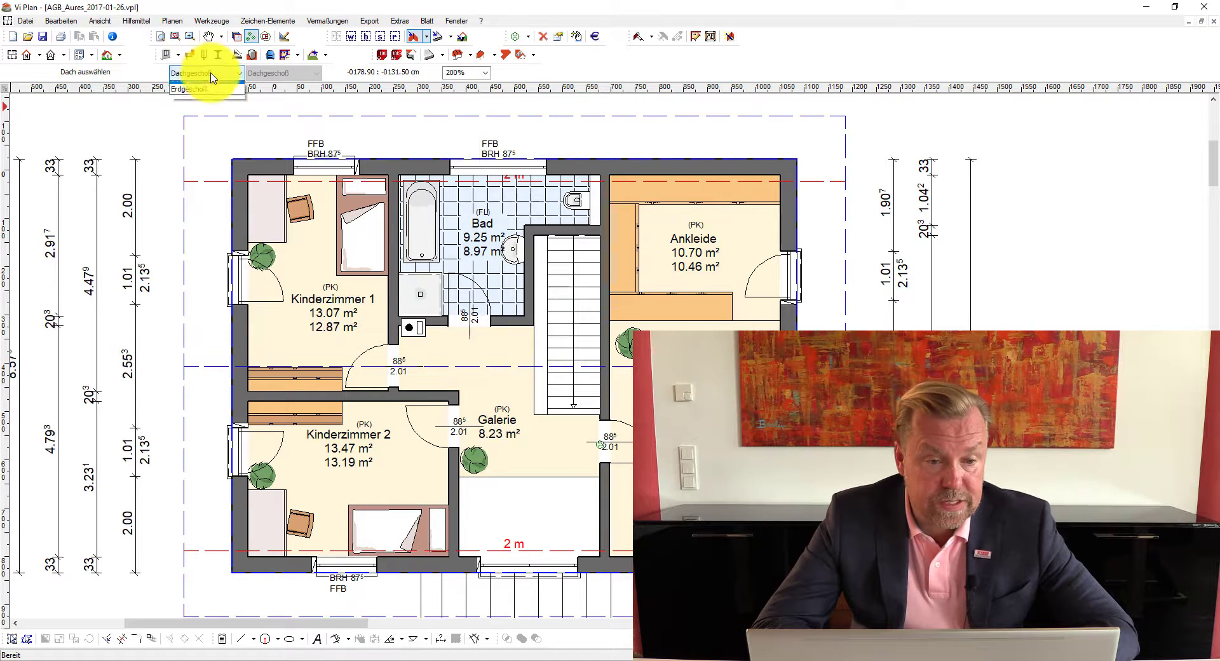
click(205, 102)
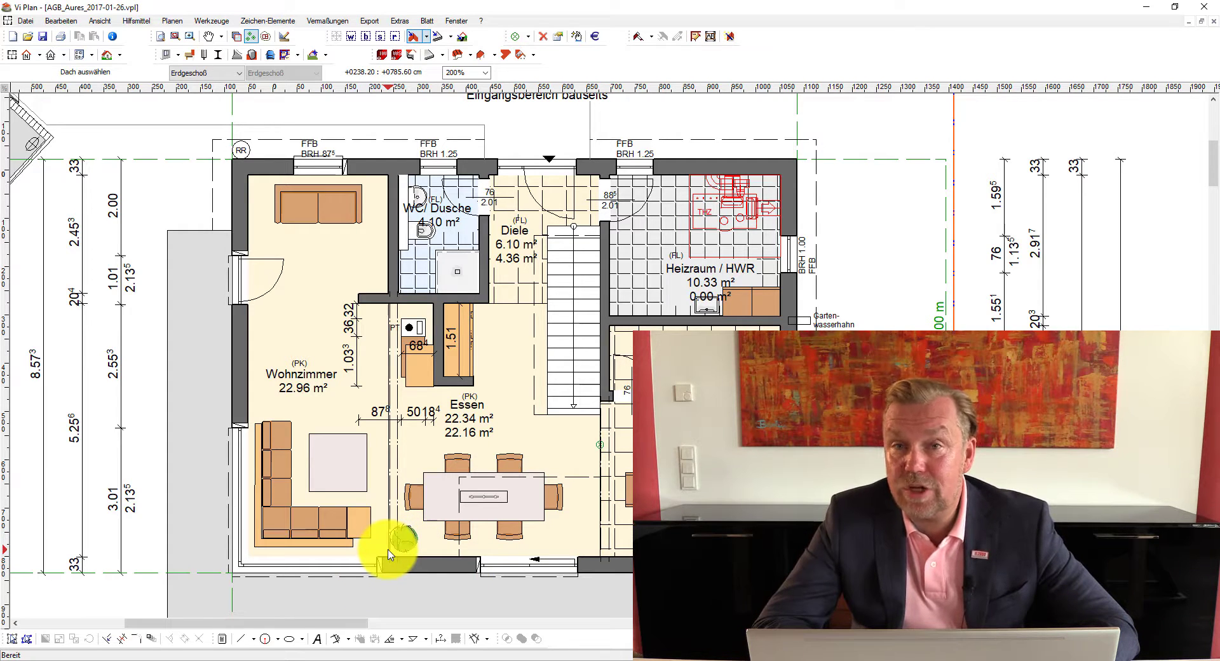
click(208, 78)
click(210, 96)
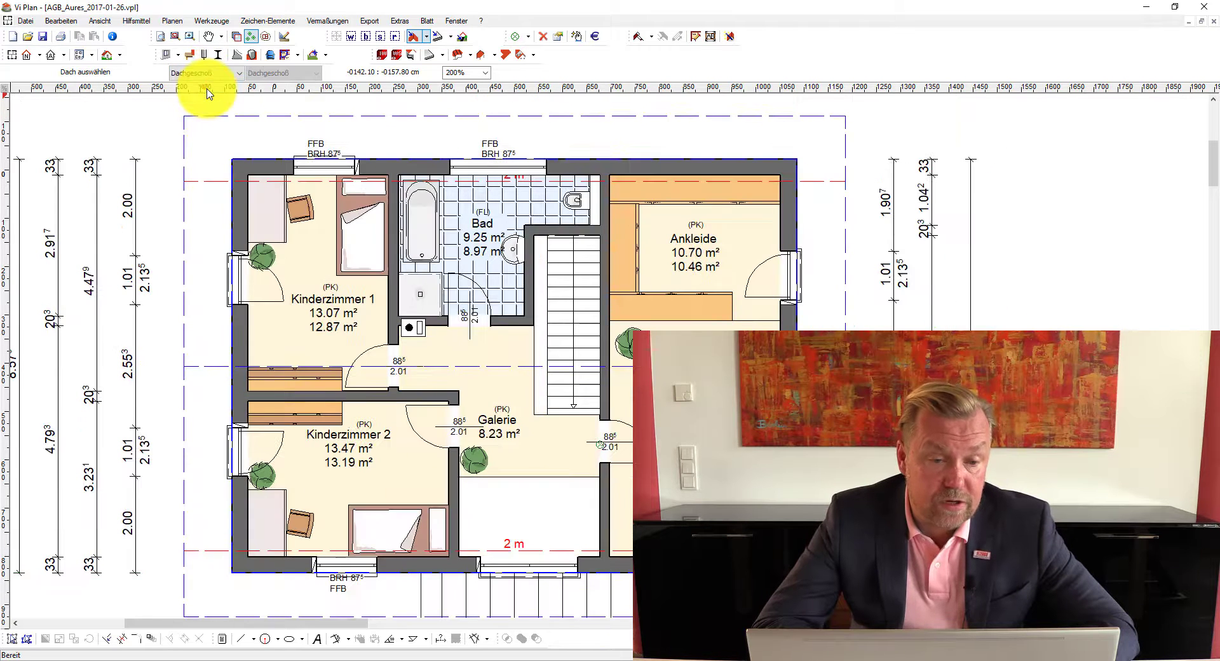
Inspect the roof's element properties including its purlin settings (Pfetten), and close them without changes.
click(83, 55)
click(281, 240)
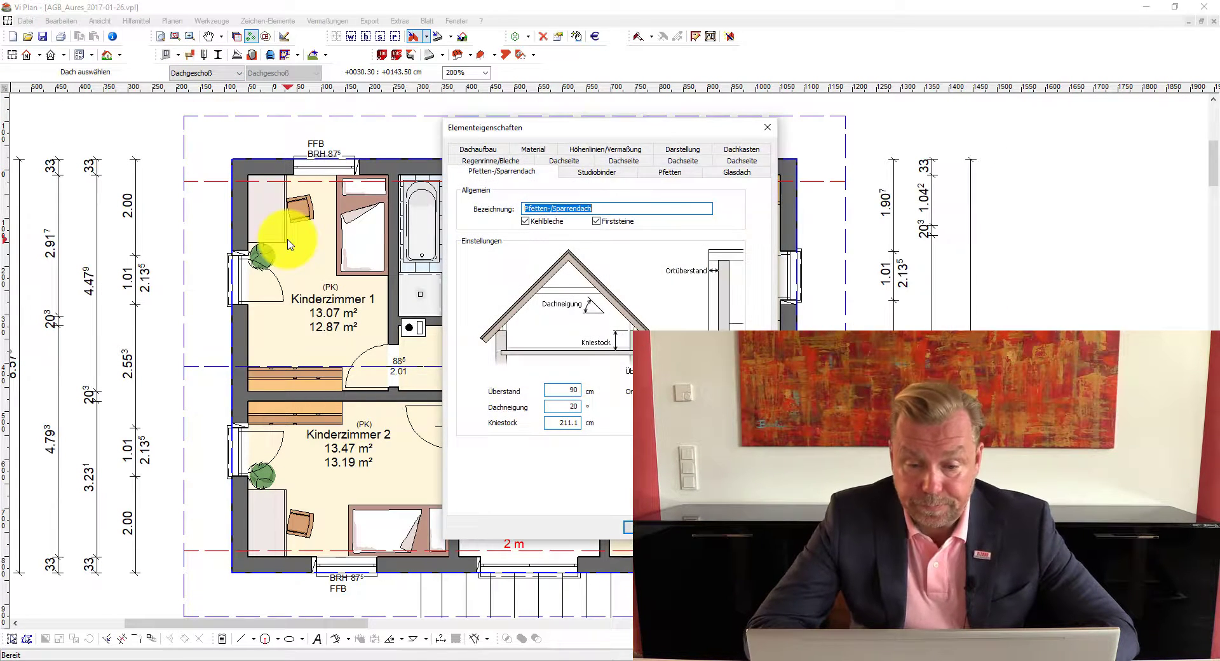
click(679, 173)
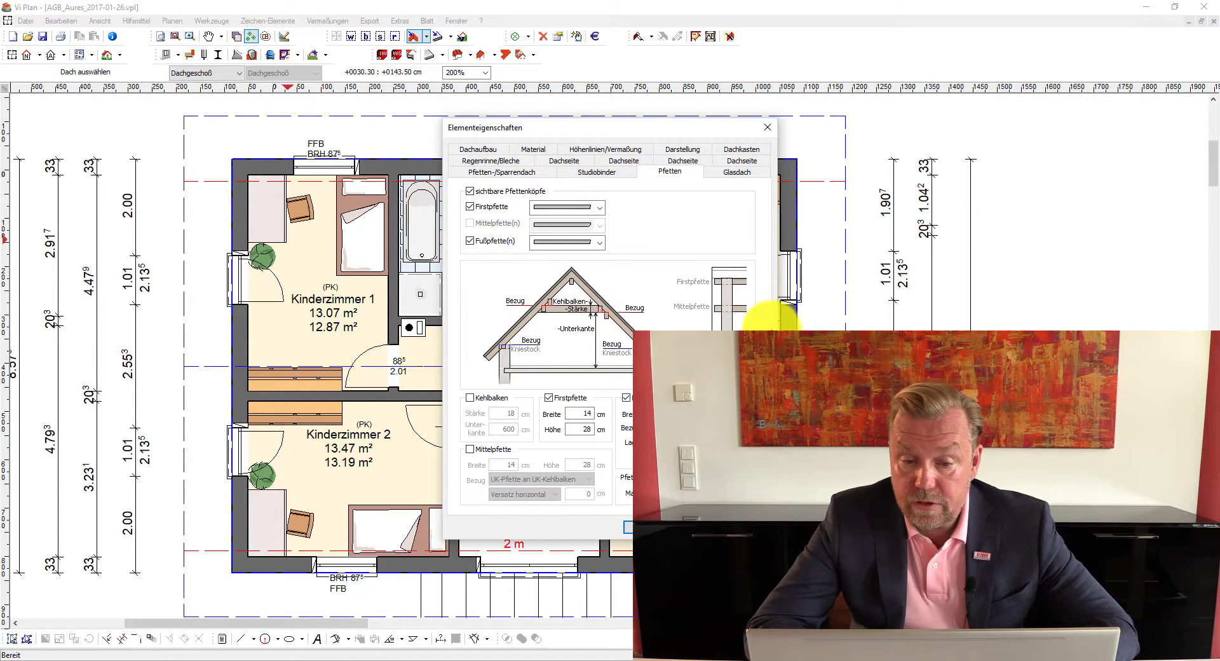
click(767, 127)
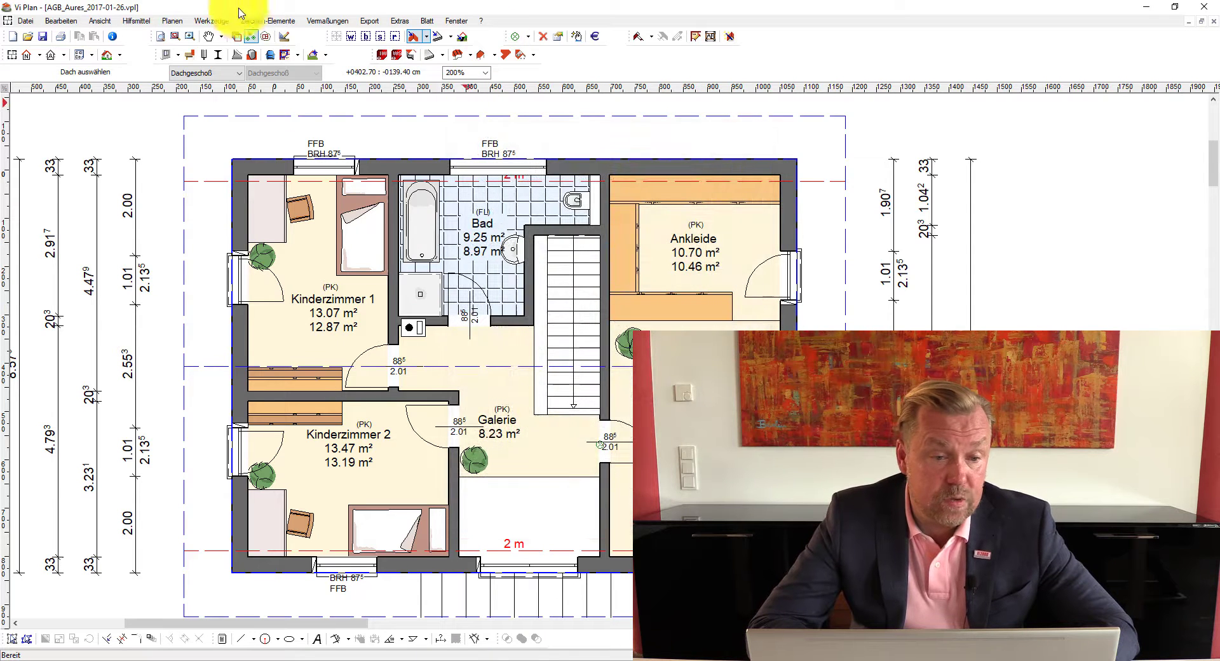
In the view options for roofs, enable floor-plan display of Firstpfette, Mittelpfette, Fußpfette mit UK = Kniestockmaß and Fußpfette mit OK = Kniestockmaß.
click(105, 20)
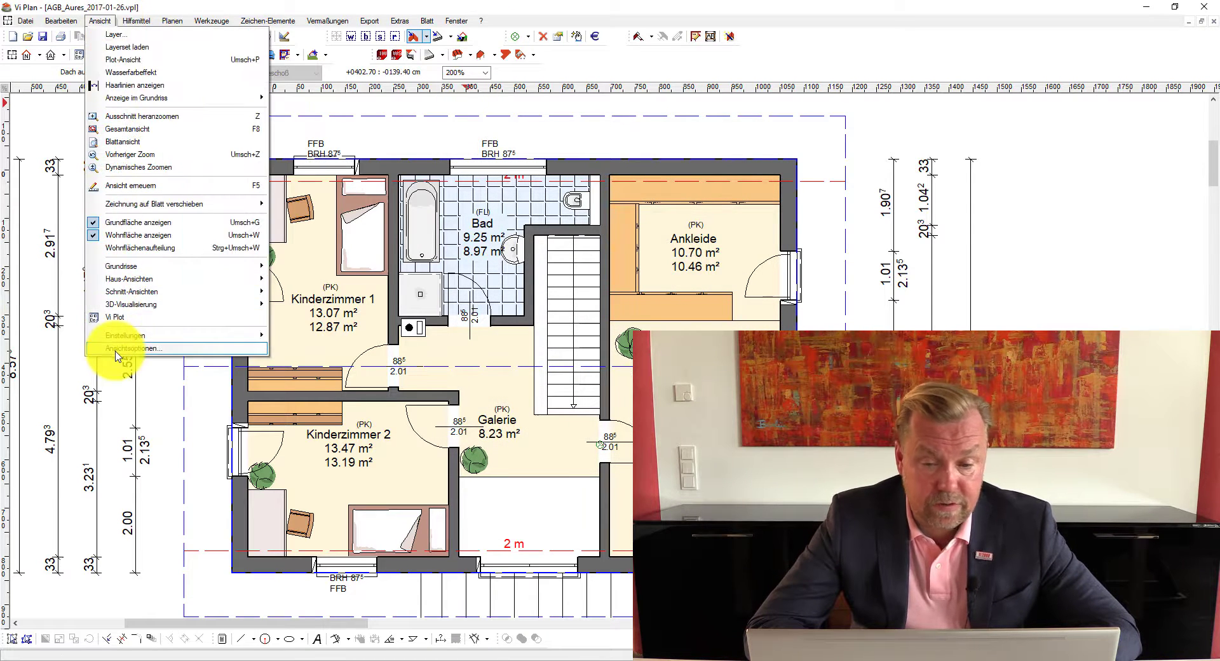
click(117, 348)
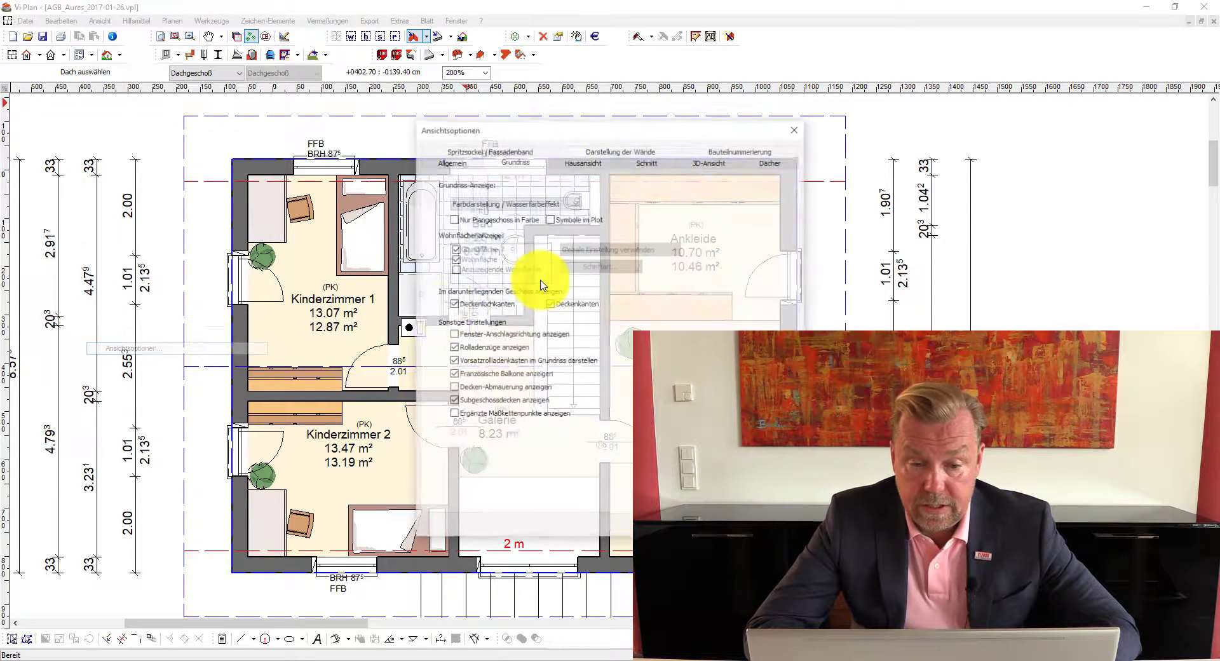
click(766, 162)
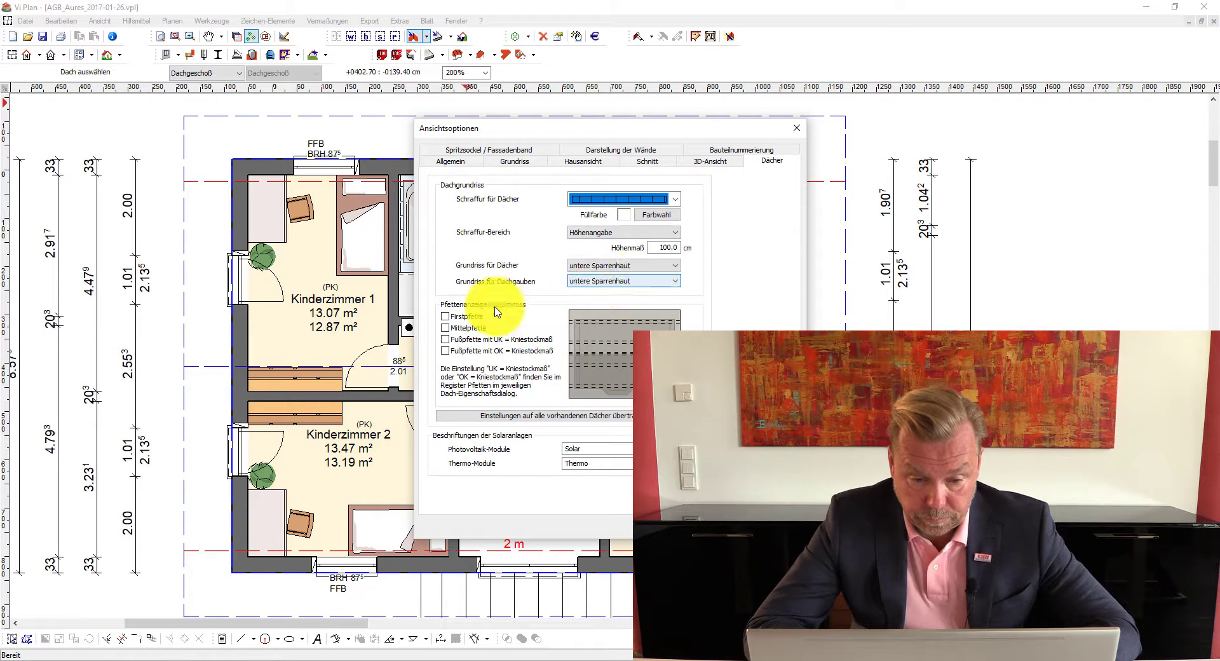
click(449, 317)
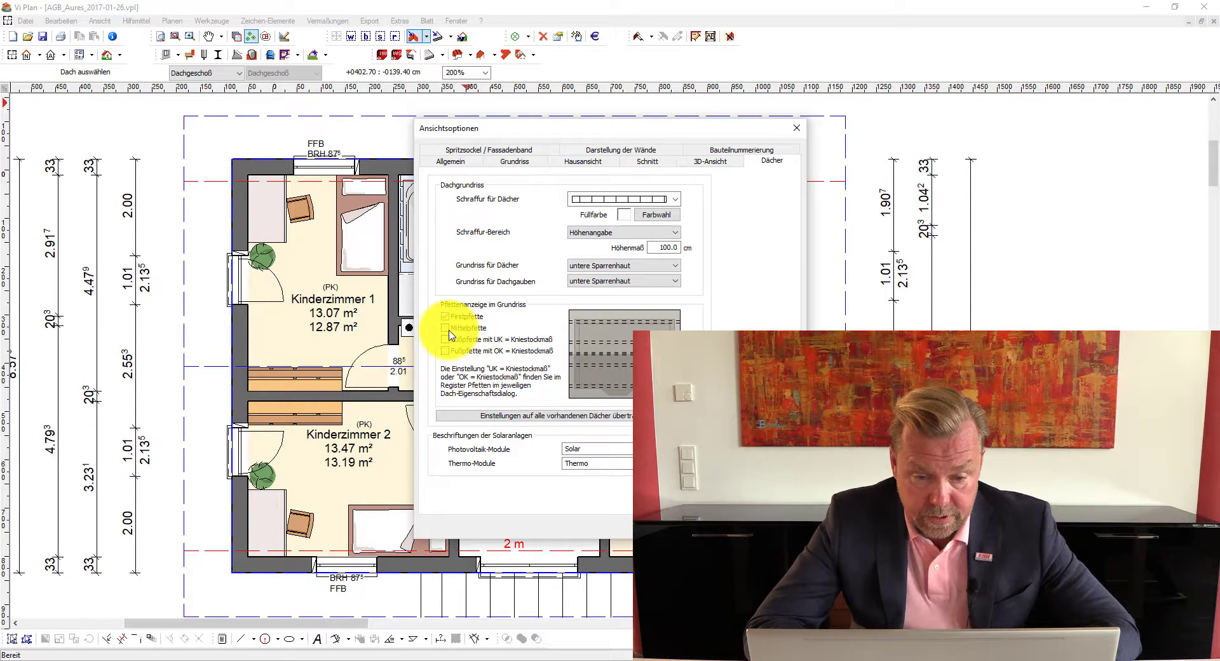
click(447, 328)
click(447, 340)
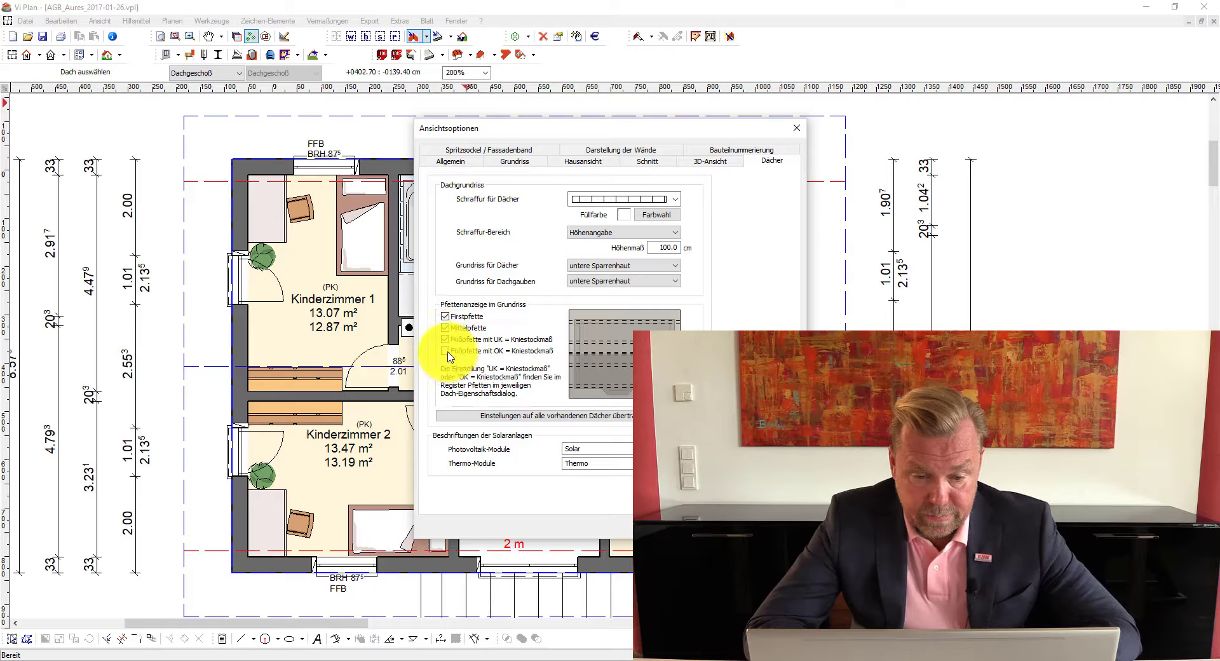
click(447, 350)
Transfer all the roof display settings to every existing roof and apply the view options.
click(474, 415)
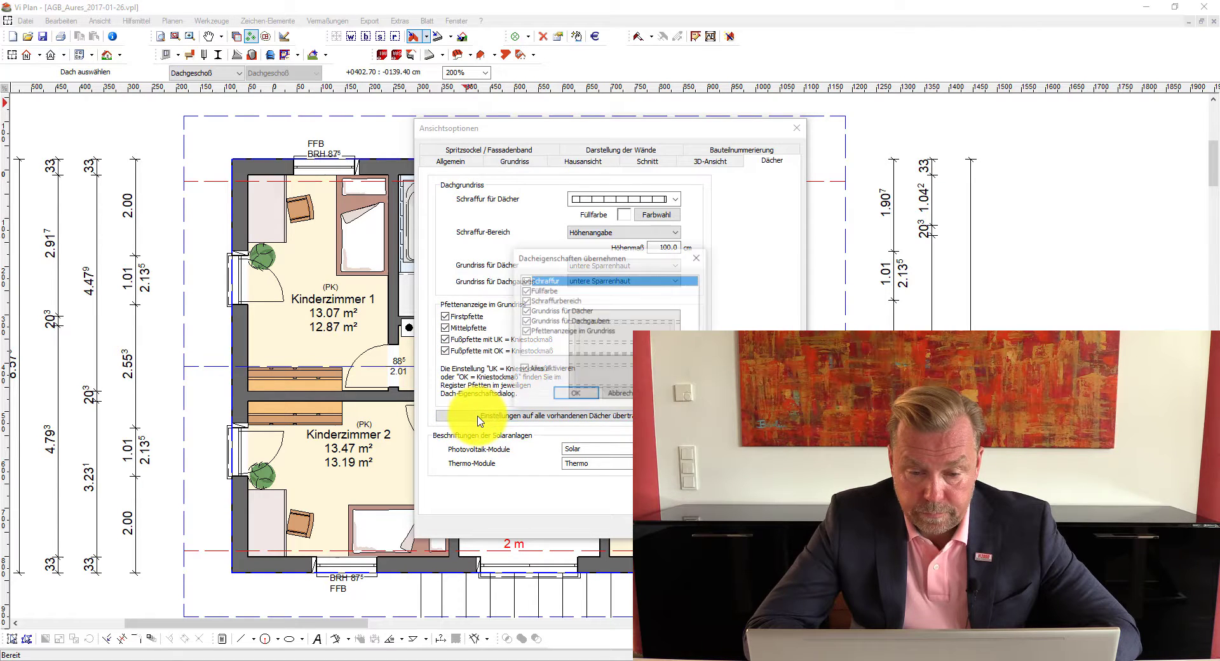
click(588, 394)
key(Return)
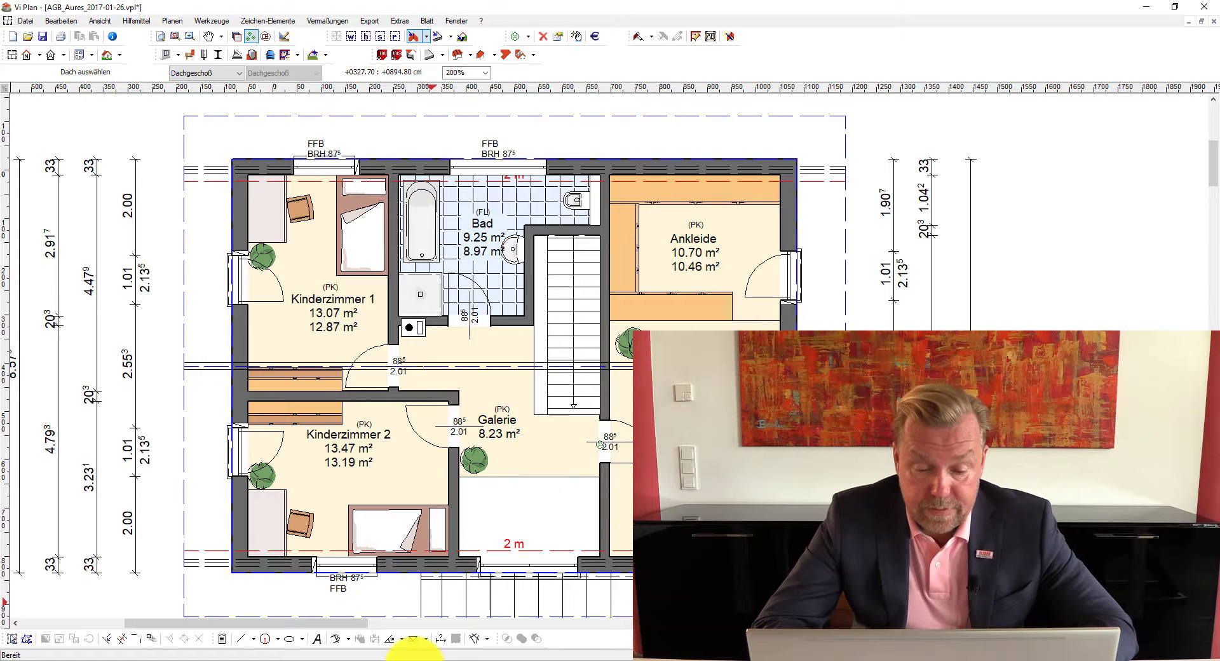
Switch to Vi Kalk and view the general data of the Zuschlag Außenecken <> 90 Grad and Zuschlag Außenecken 90 Grad positions.
key(alt+Tab)
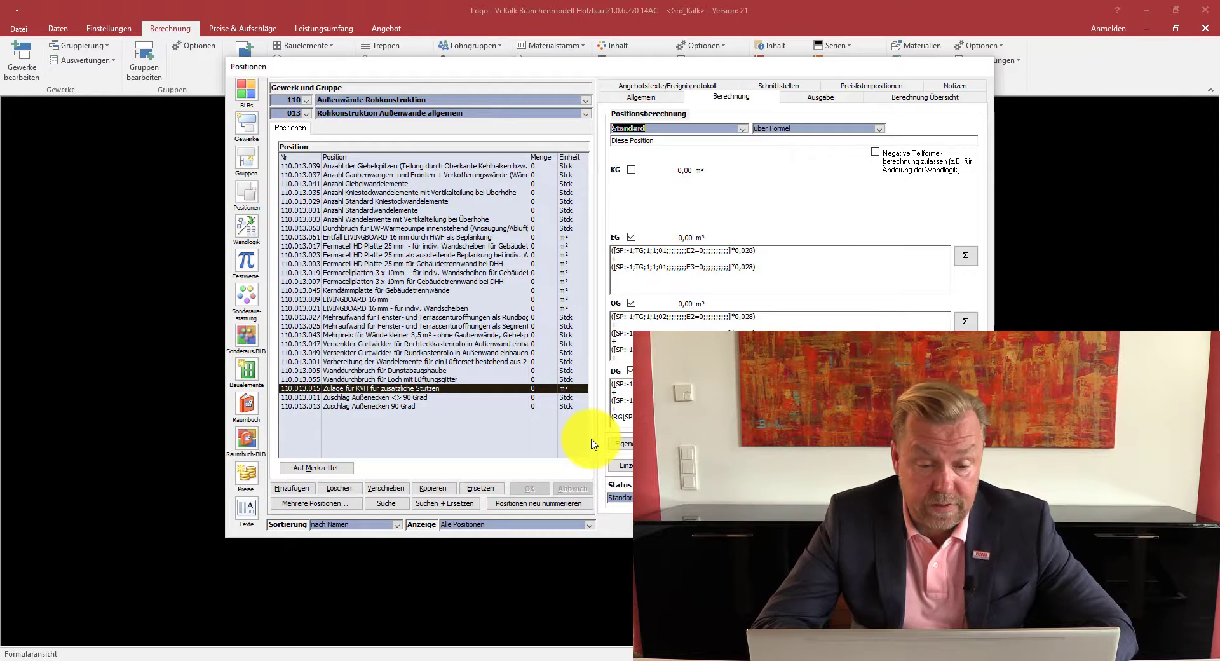
click(388, 398)
click(643, 96)
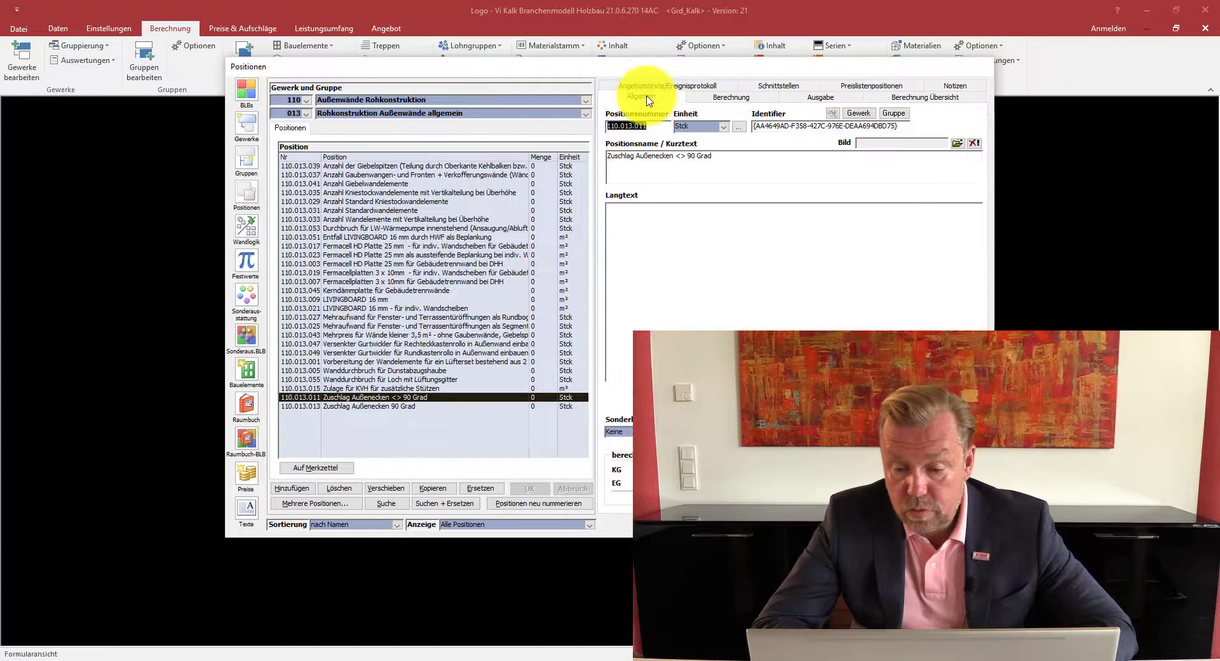
click(347, 407)
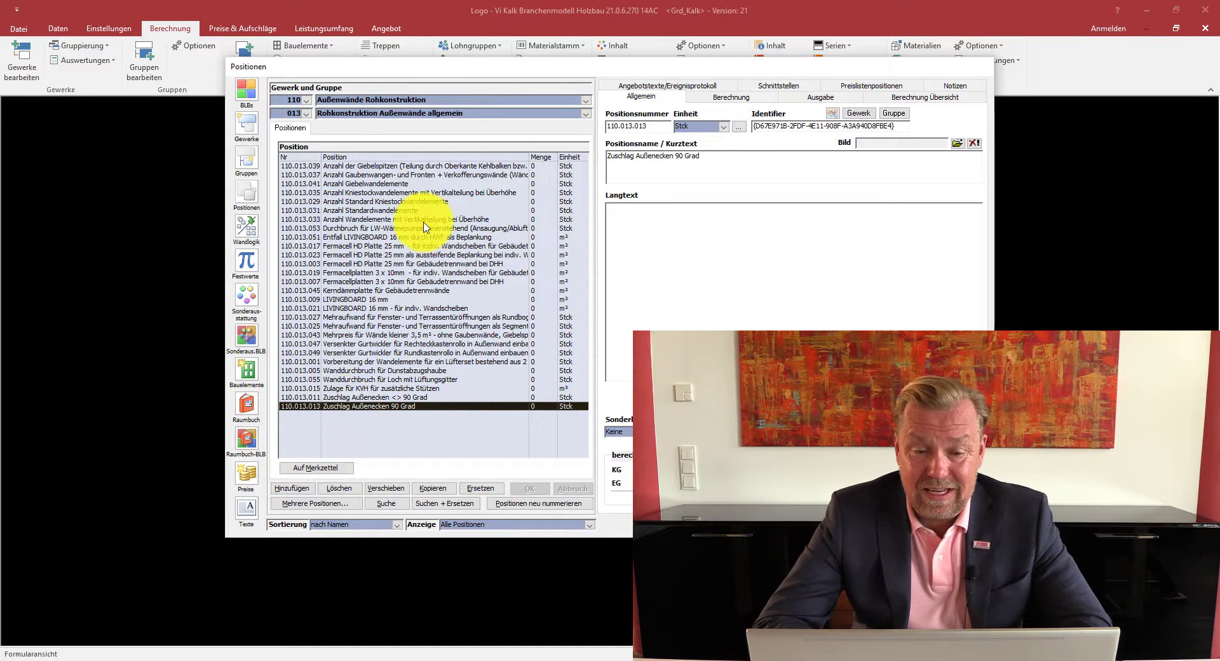
Review the Außenwände Rohkonstruktion groups, and show the Dämmung für 6/18er Ständerwerk positions of the Außenwände Dämmung trade.
click(587, 115)
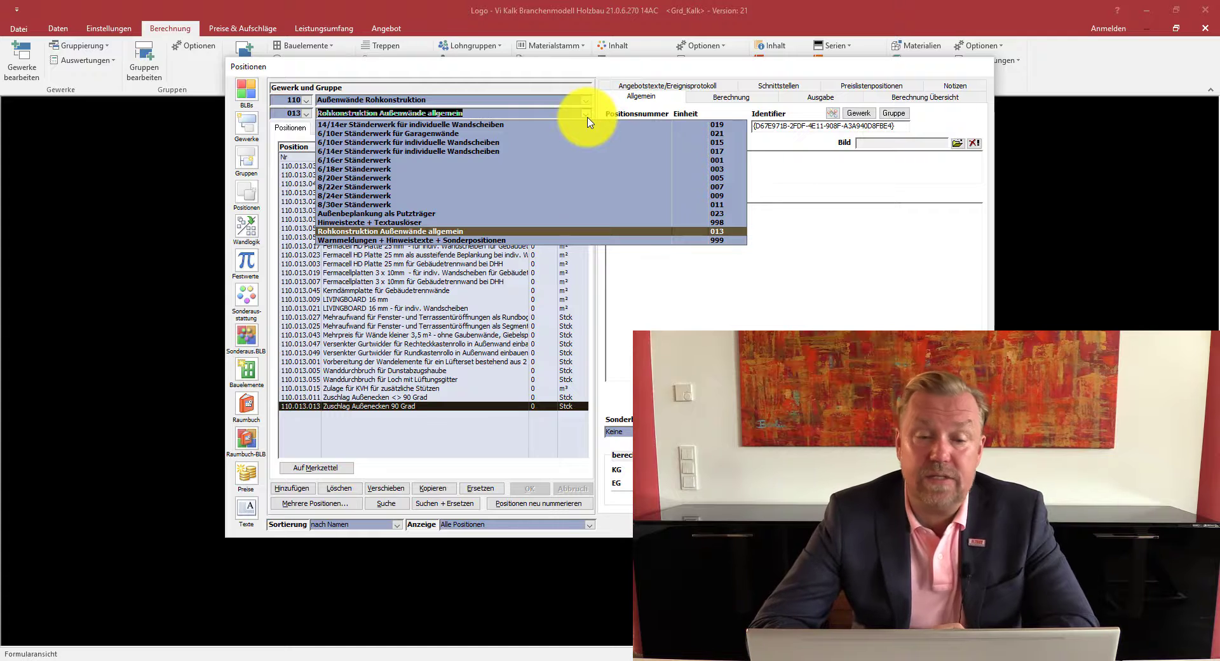
click(582, 99)
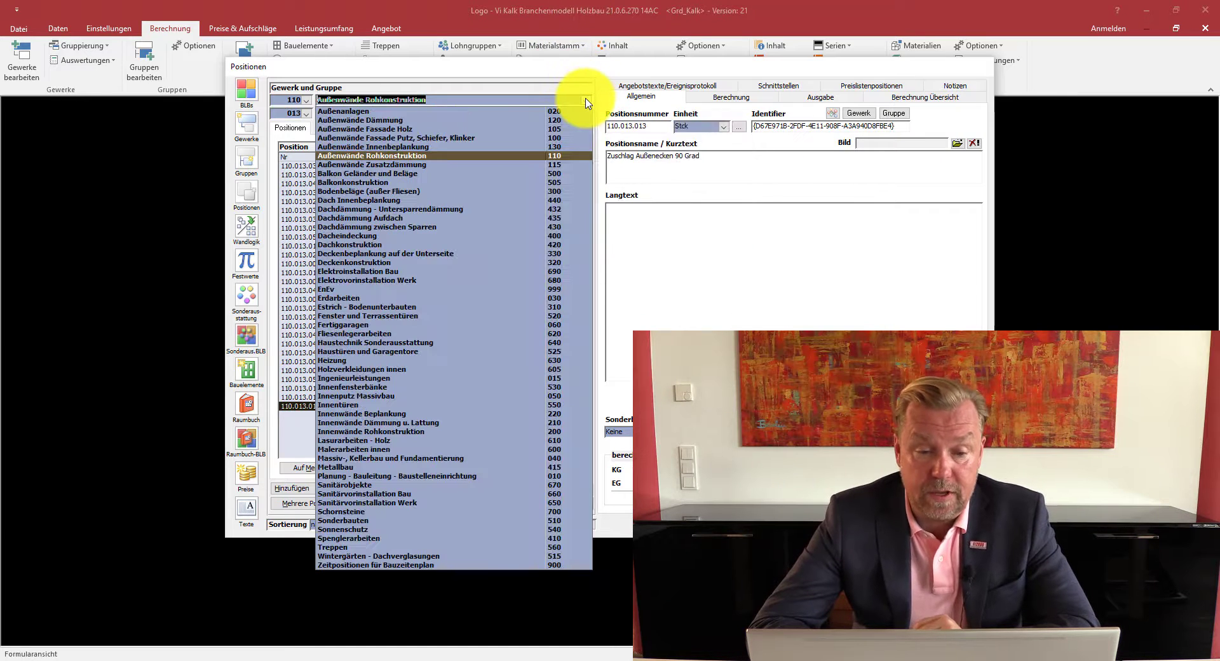
click(557, 121)
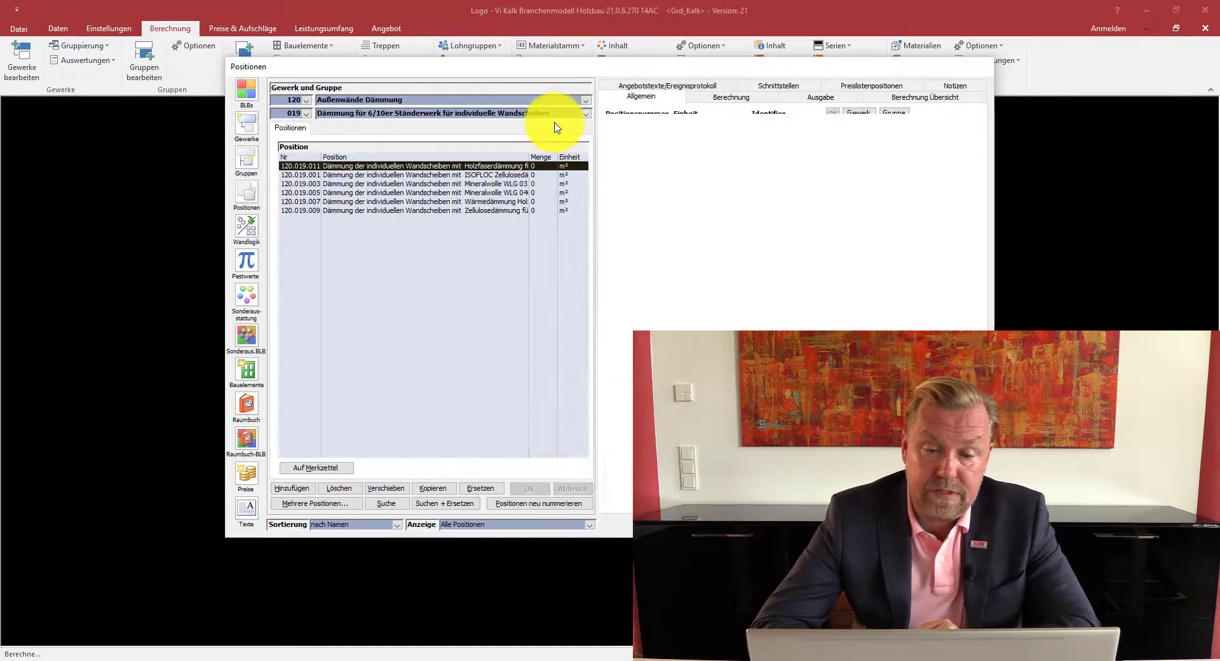
click(585, 113)
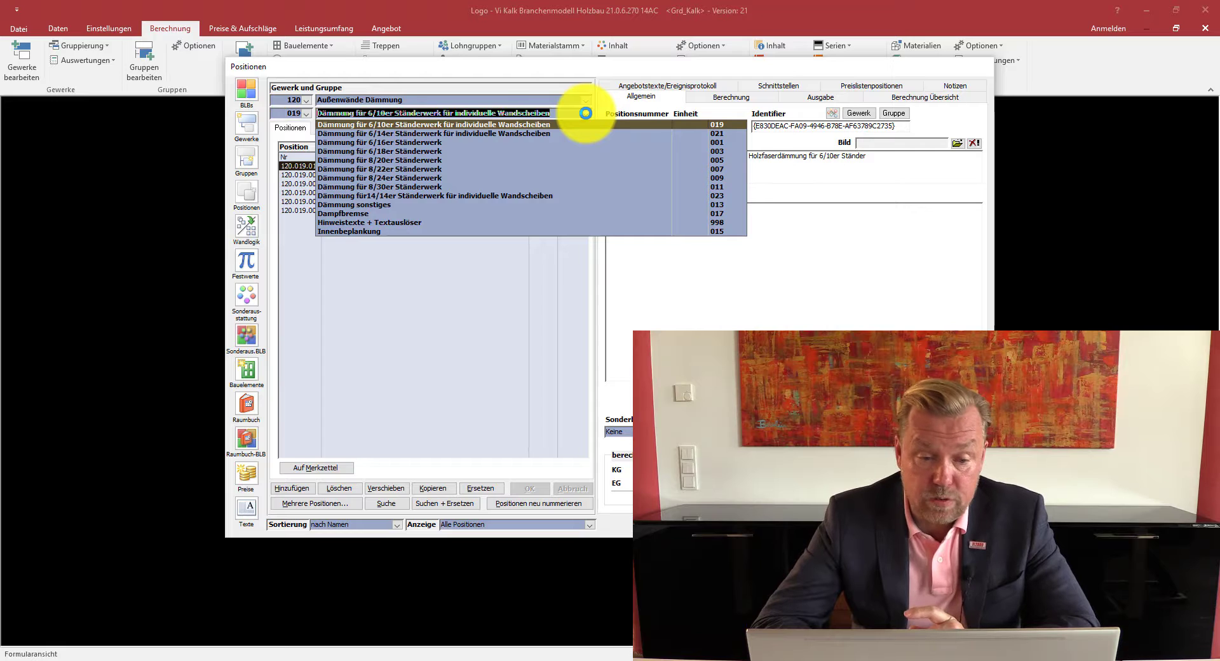
click(411, 156)
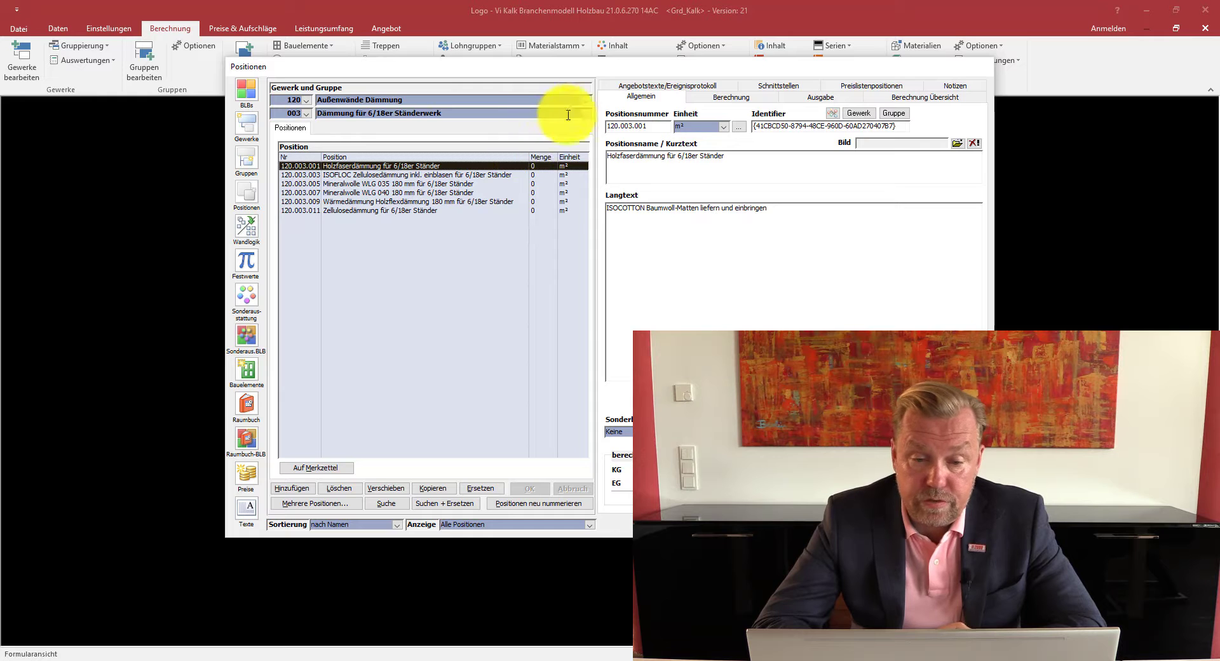
Examine the Dämmung sonstiges group, including its Sichtbalkenlage insulation surcharge, and show the positions of the Dampfbremse group.
click(587, 117)
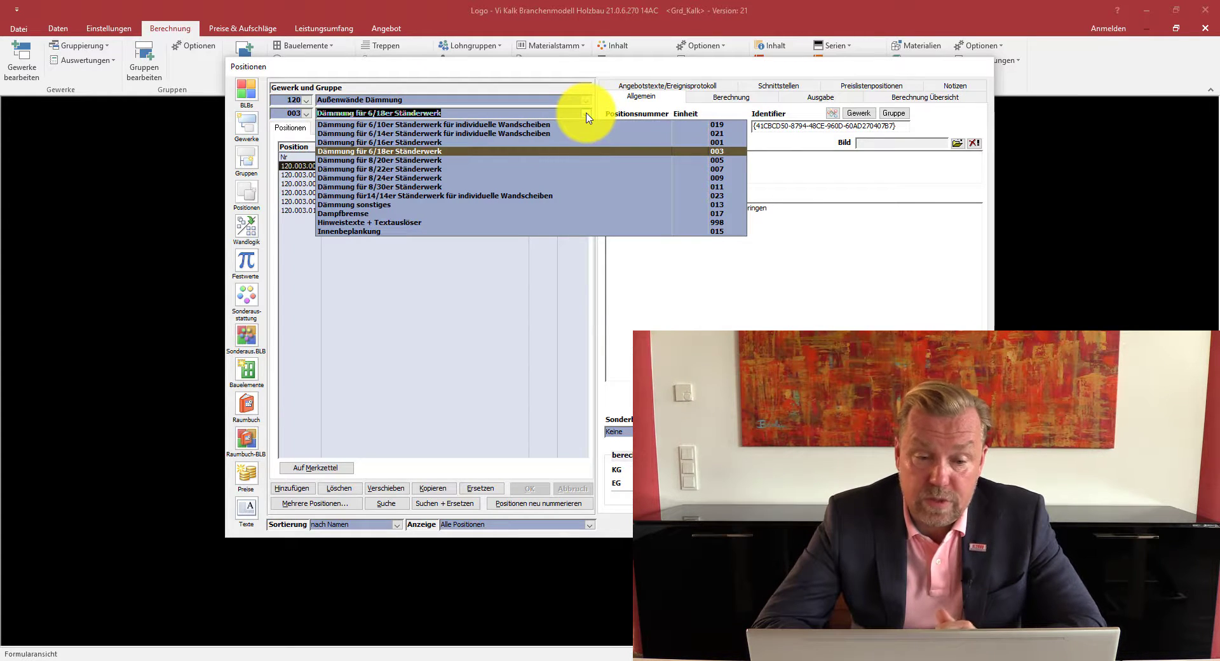
click(432, 204)
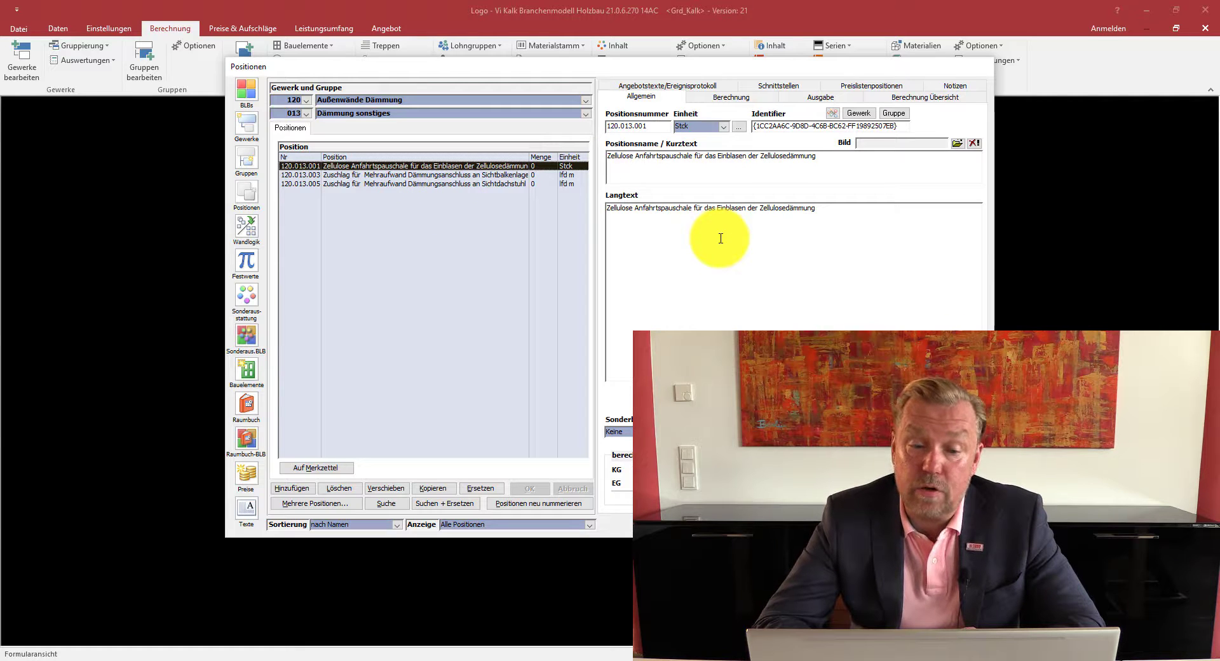
click(396, 179)
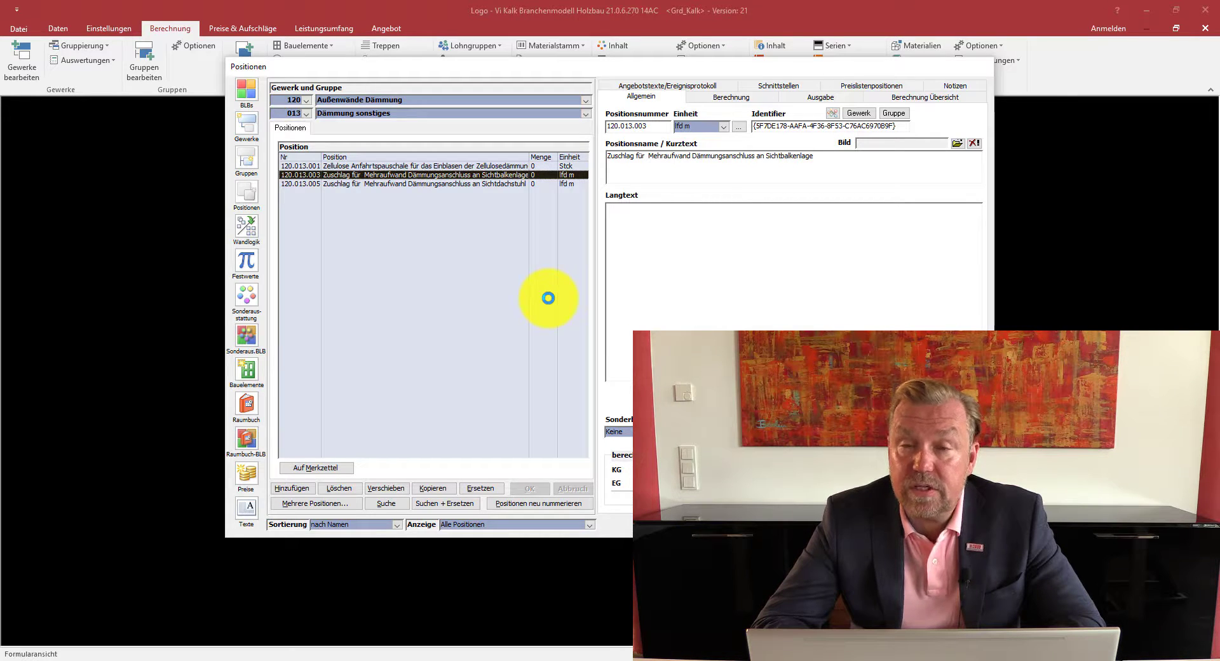
click(585, 116)
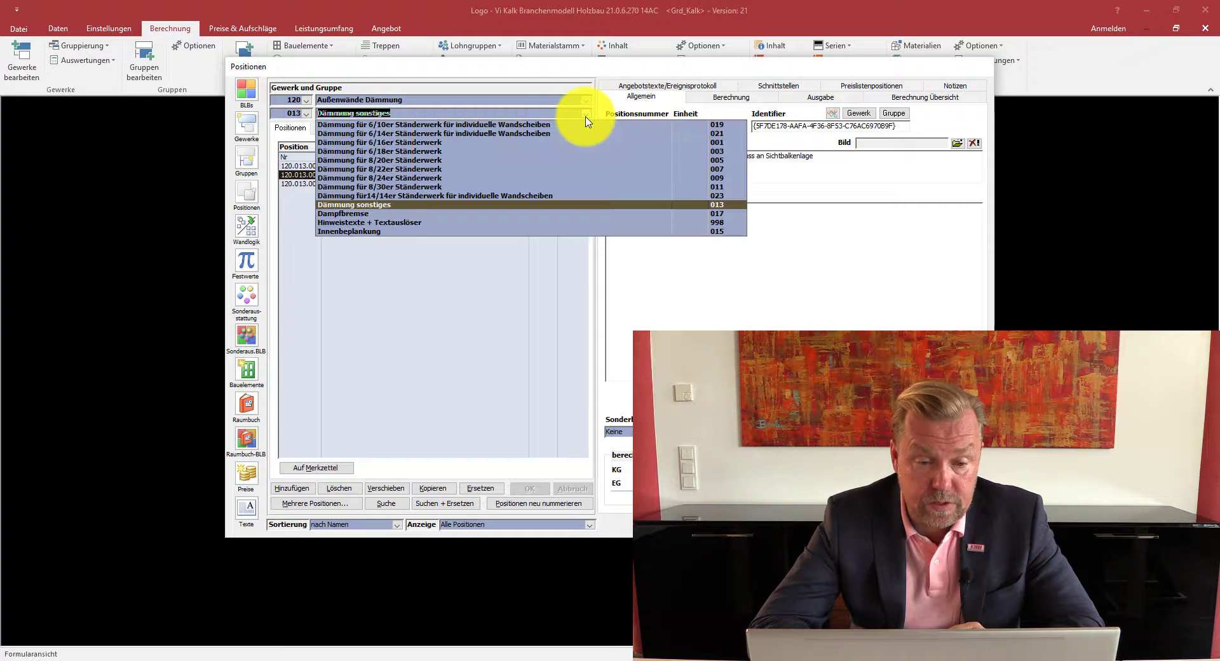
click(449, 214)
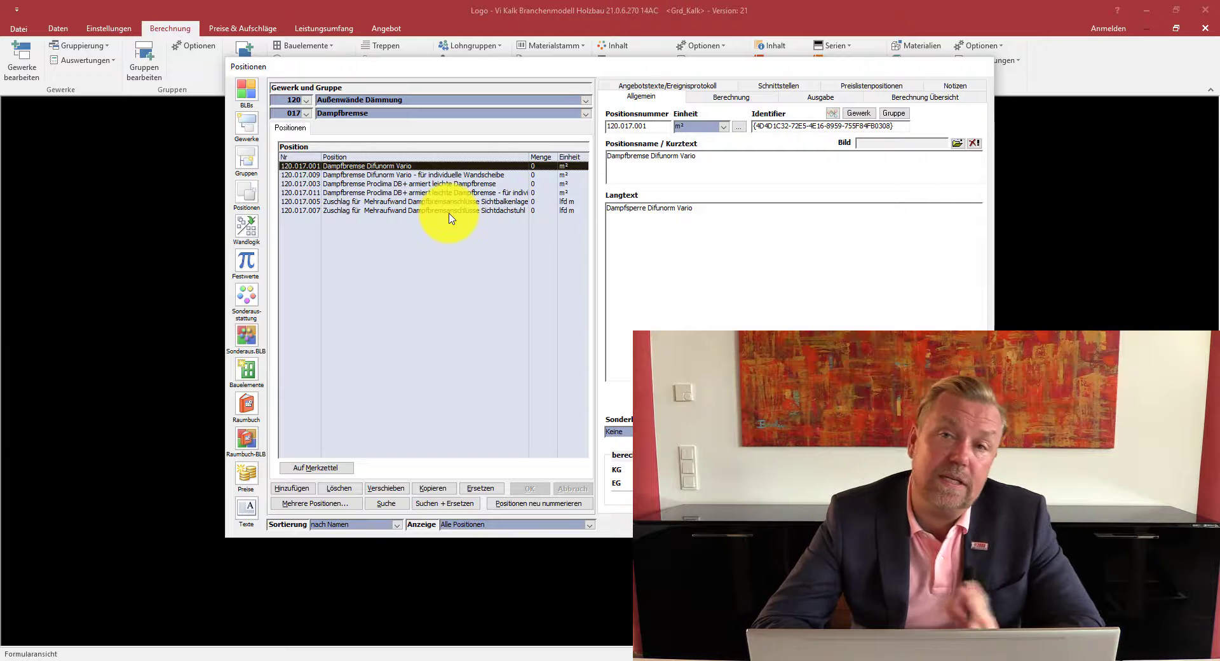